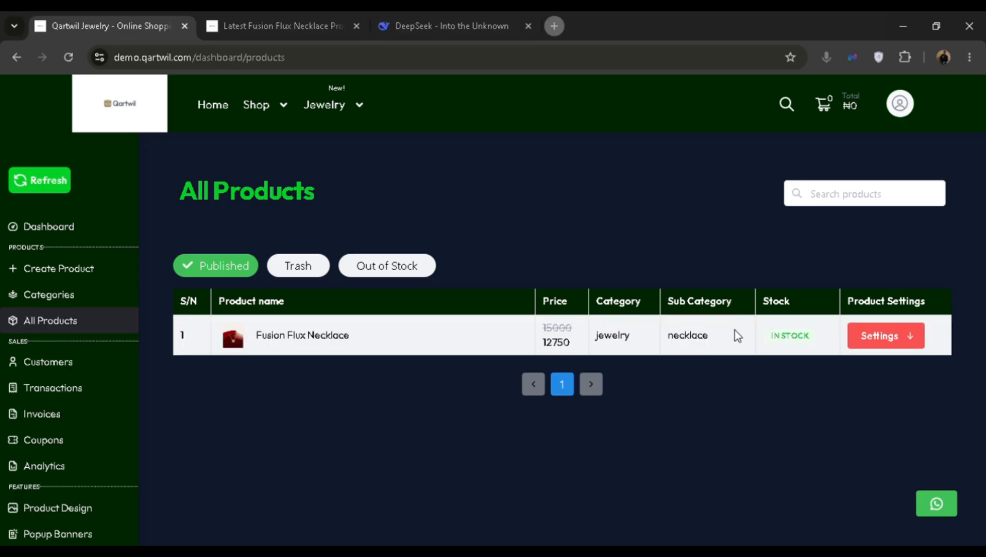
- Open the Fusion Flux Necklace product for editing and start adding a product variant
click(883, 340)
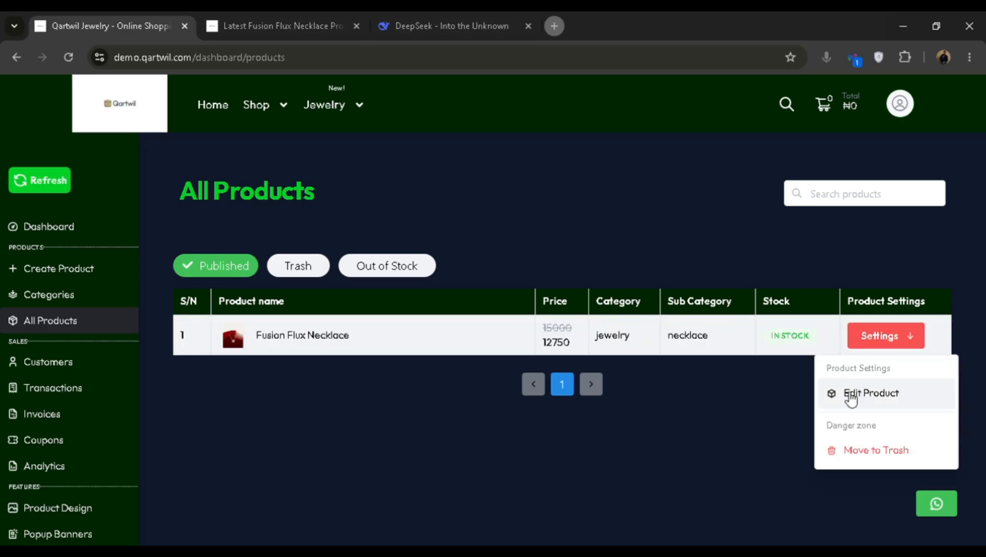
click(851, 394)
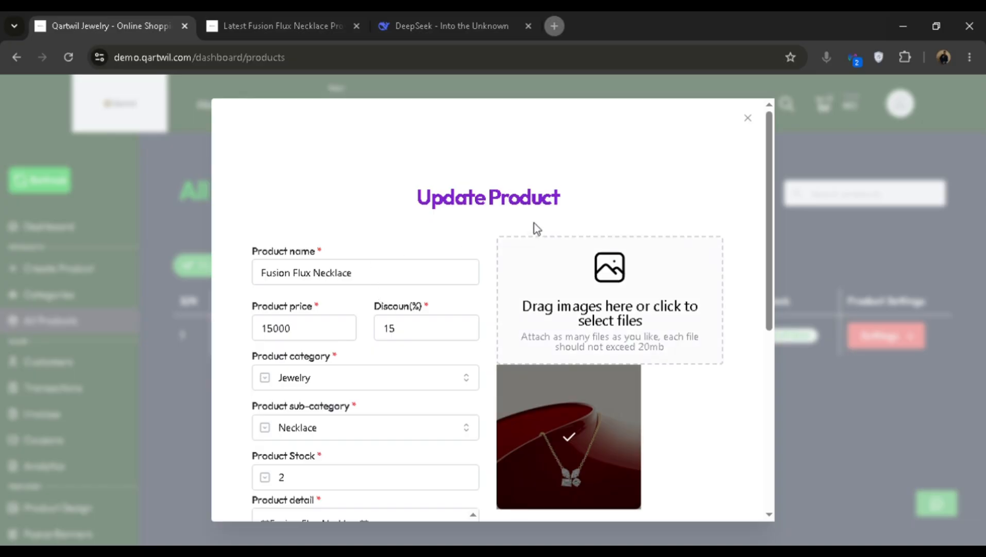
scroll(535, 225, down, 7)
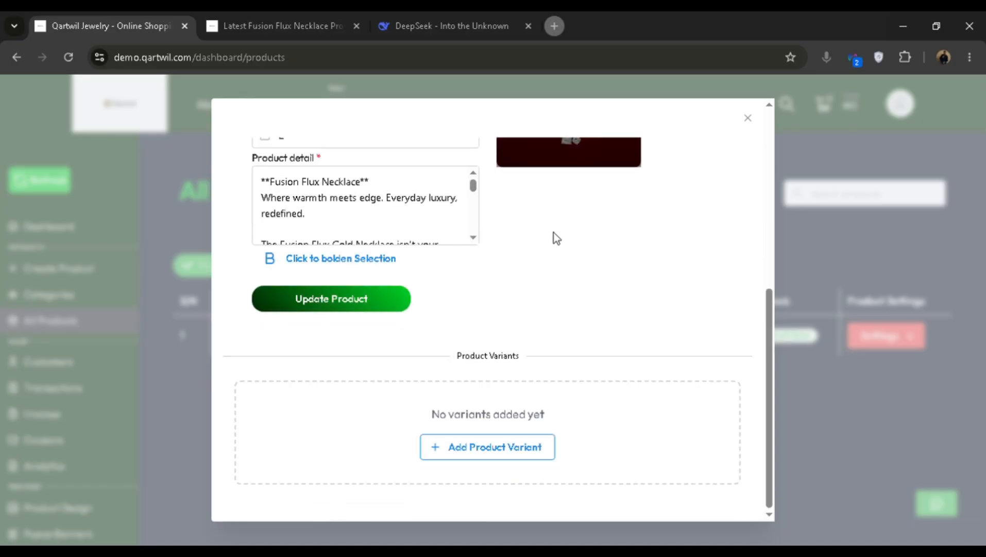
scroll(556, 237, up, 7)
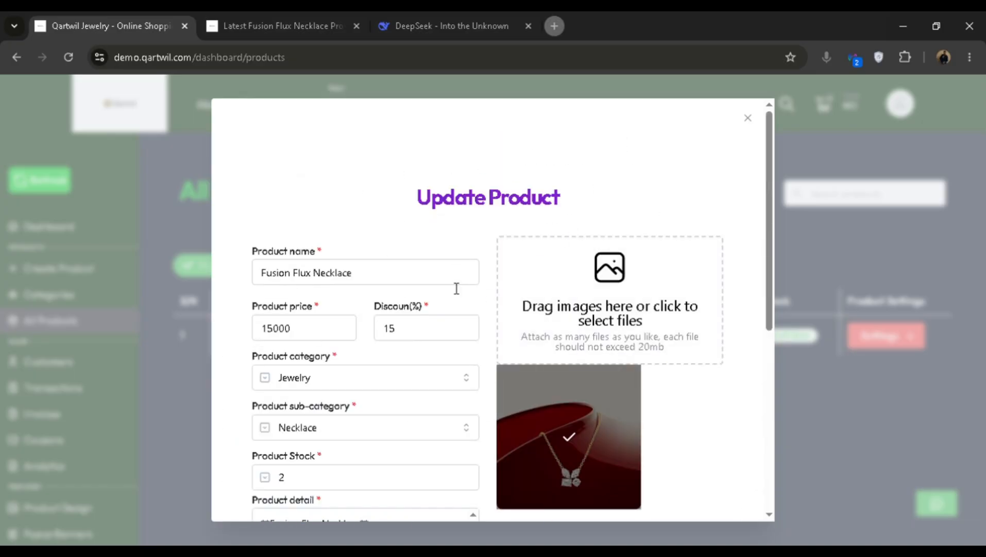
scroll(565, 237, down, 3)
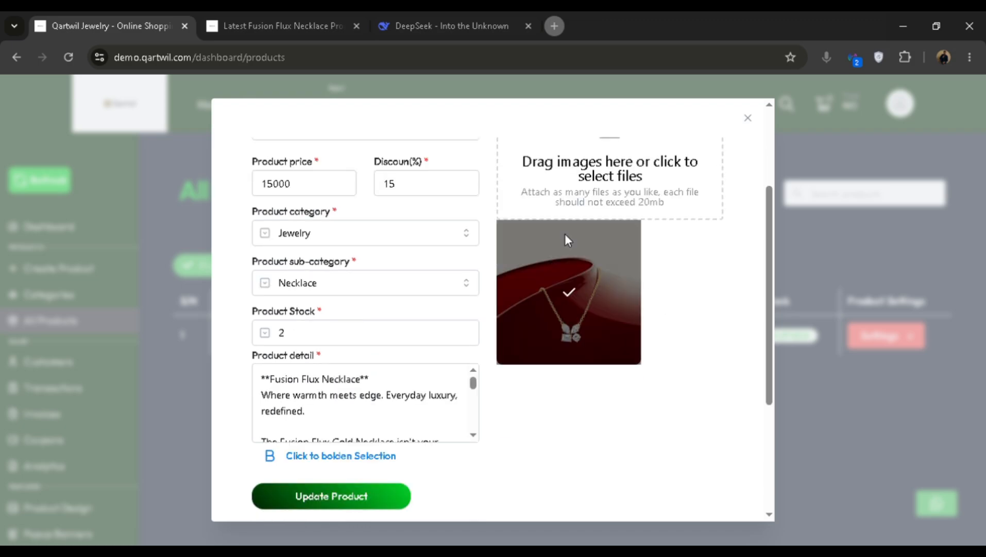
scroll(565, 234, down, 4)
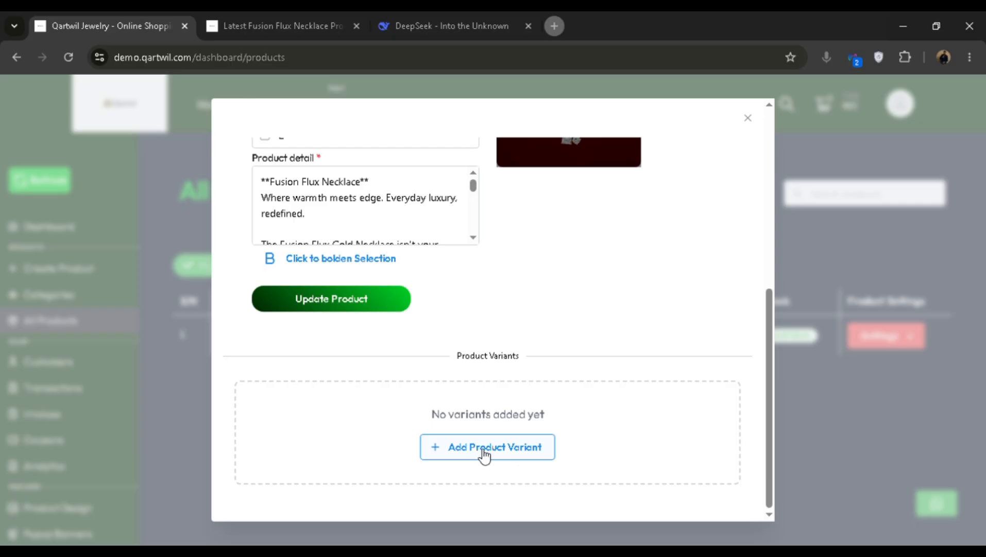
click(455, 457)
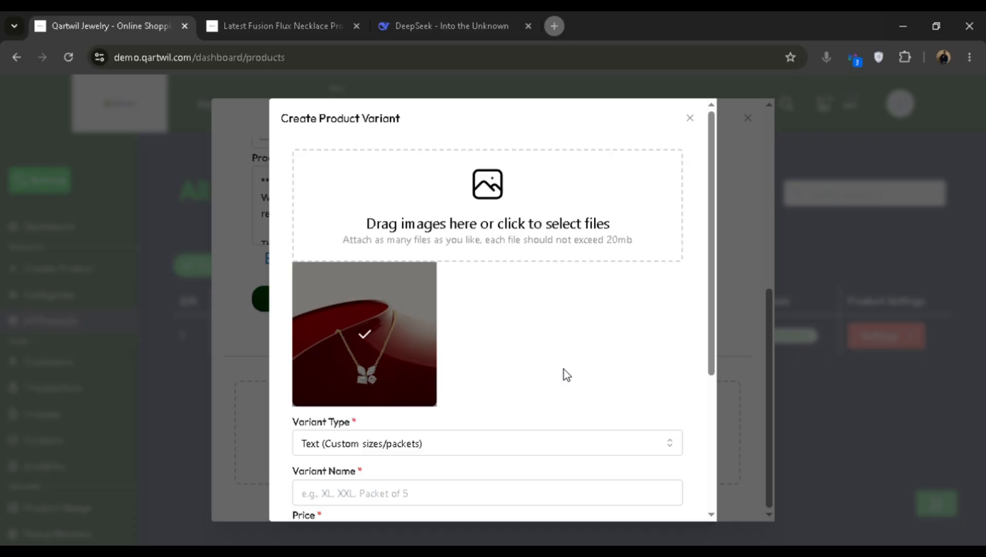
- Replace the variant's default image with the photo of the gold teardrop pendant necklace
mouse_move(367, 292)
click(425, 273)
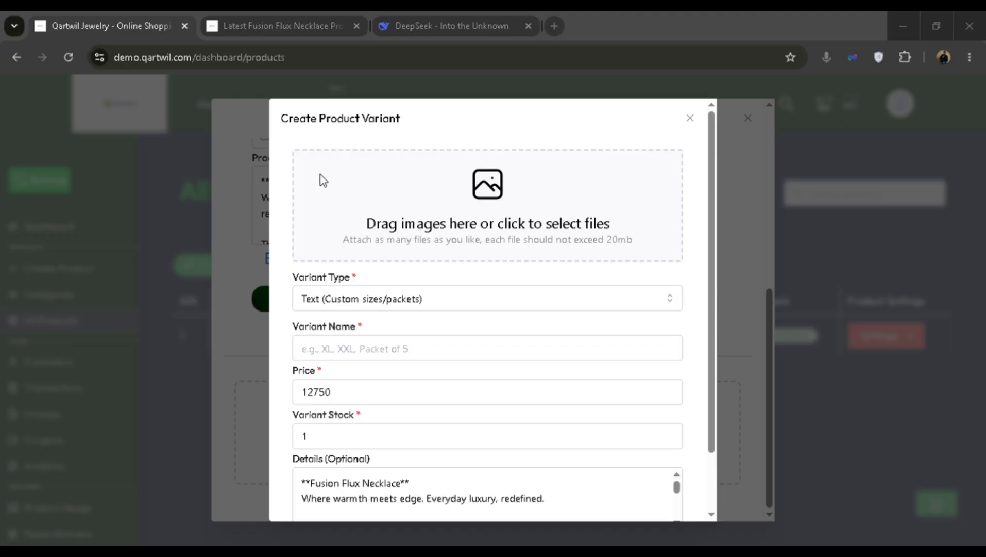
click(370, 330)
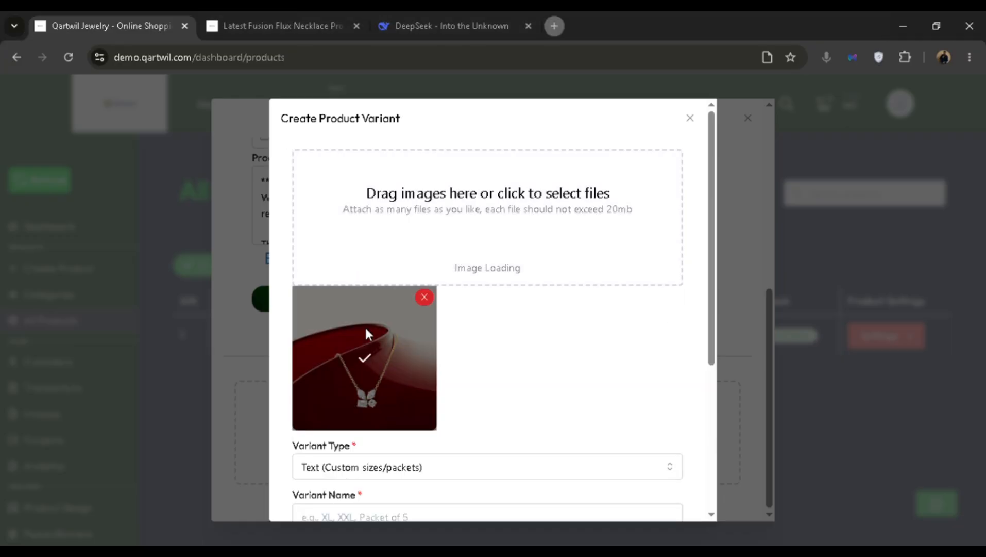
click(424, 297)
click(493, 232)
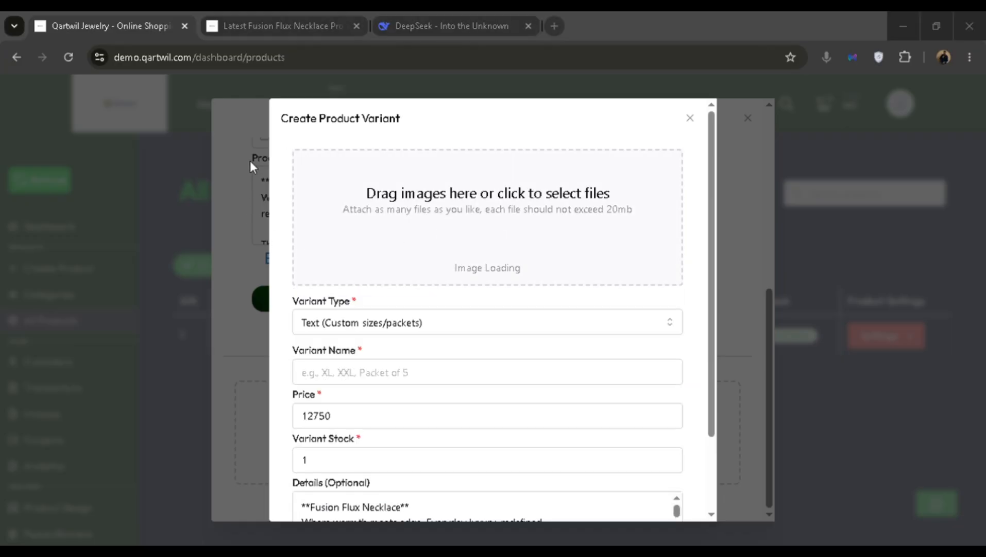
click(366, 333)
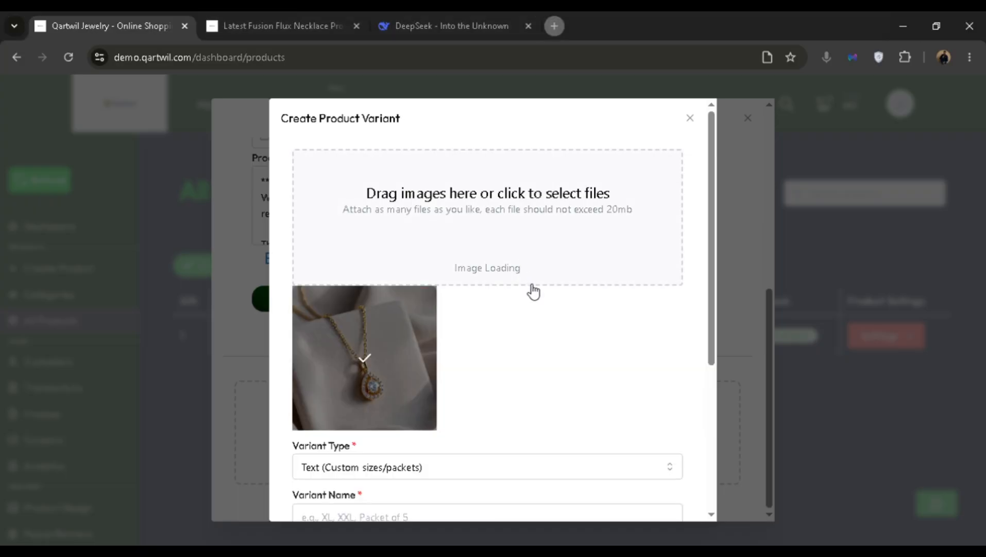
- Set the variant type to Color (Predefined colors) and choose Gold as the variant colour
scroll(505, 327, down, 1)
scroll(519, 300, down, 2)
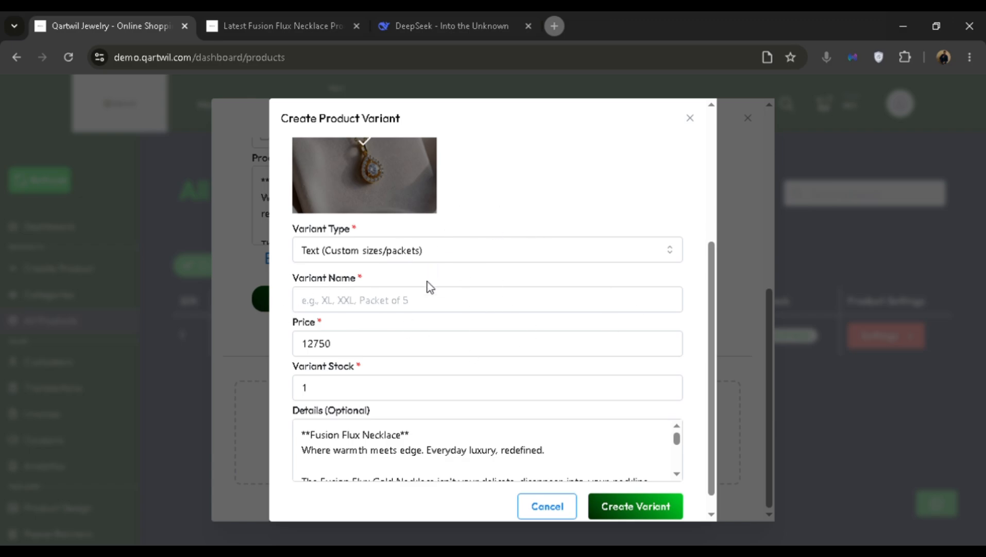
click(363, 299)
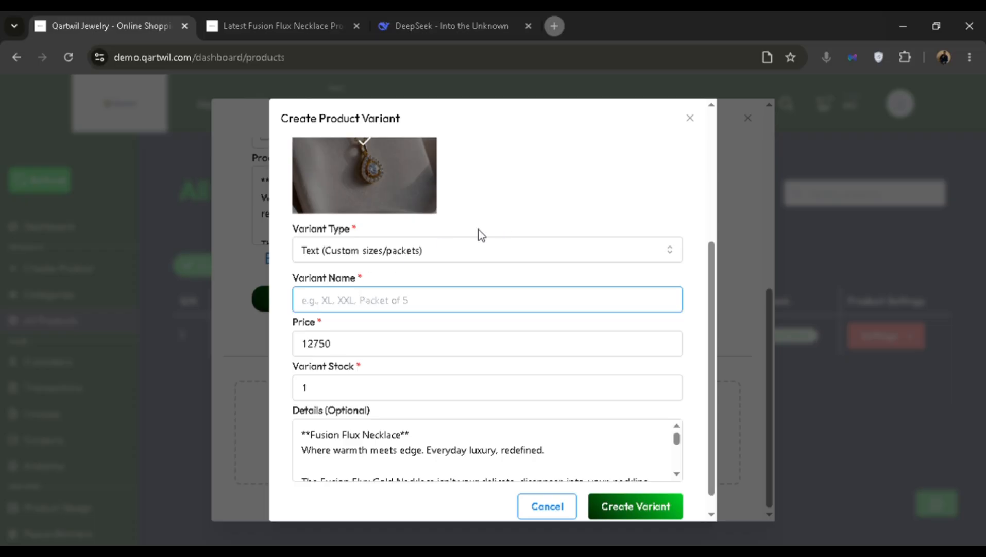
click(456, 247)
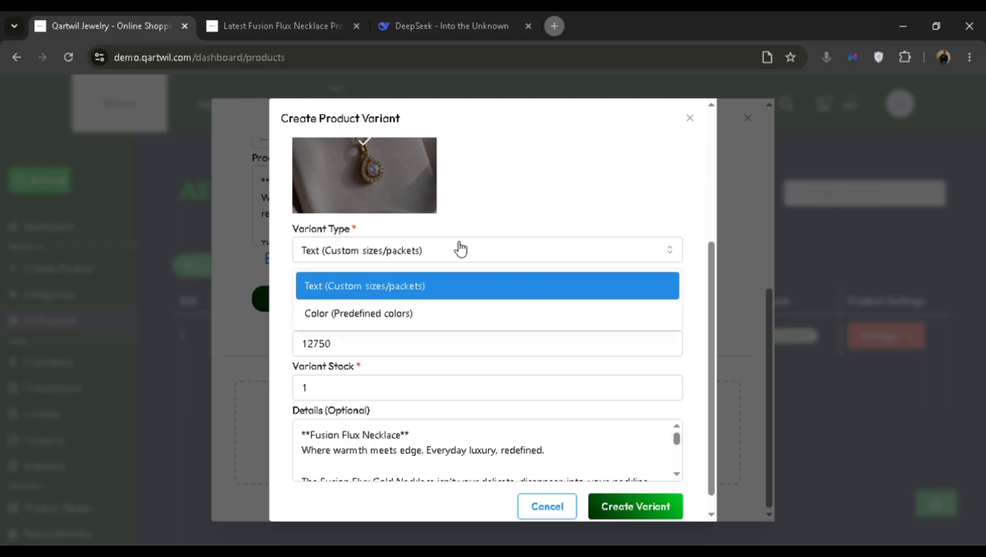
click(379, 314)
click(424, 302)
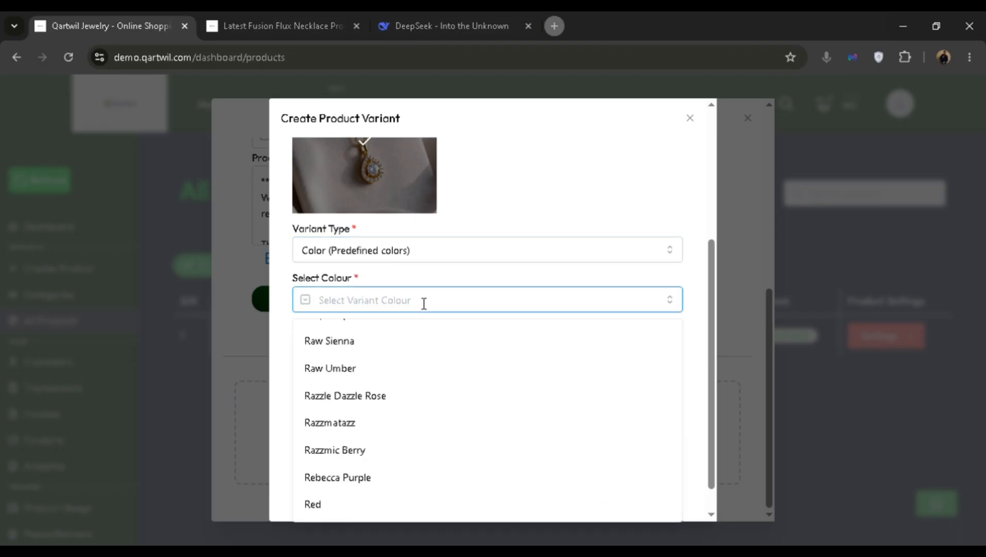
text(Gol)
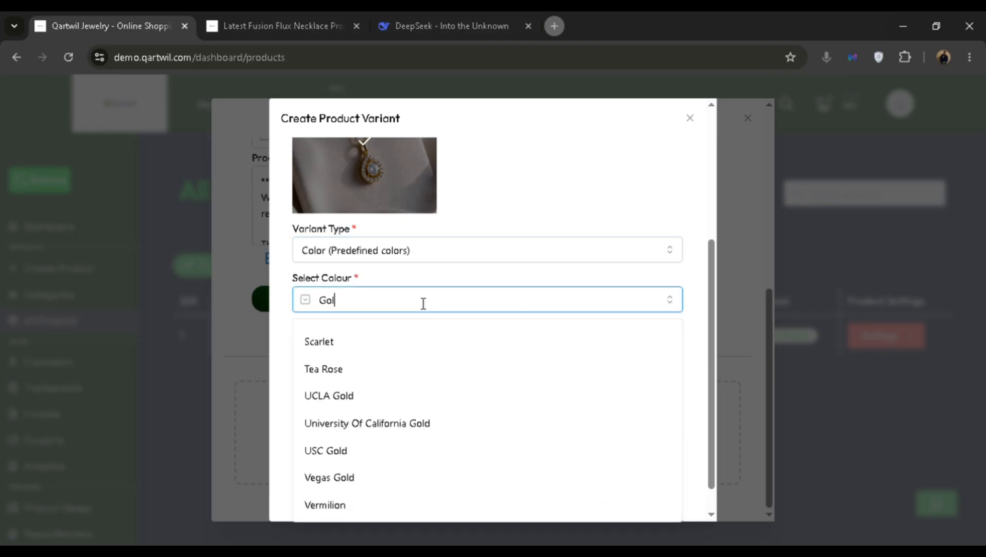
text(d)
scroll(405, 407, up, 3)
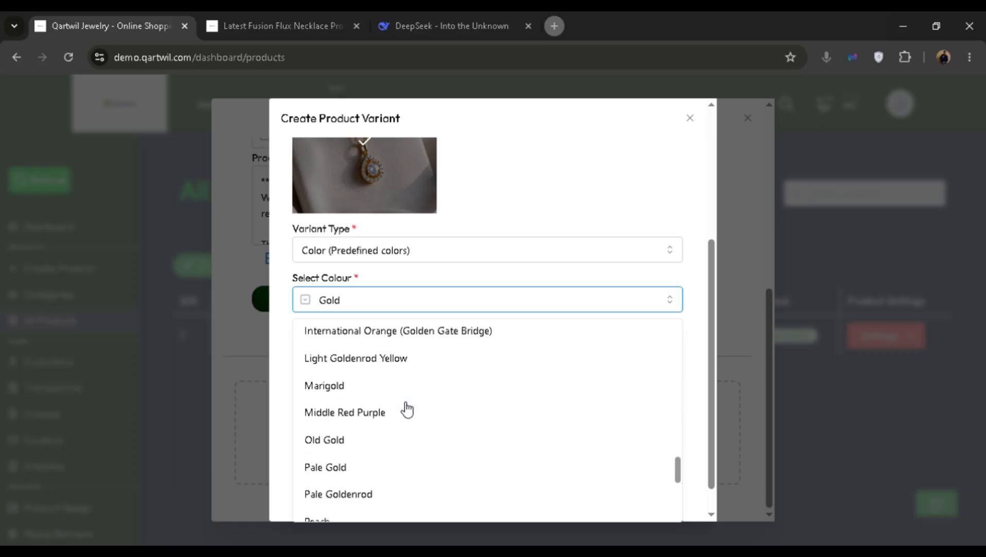
scroll(406, 409, up, 10)
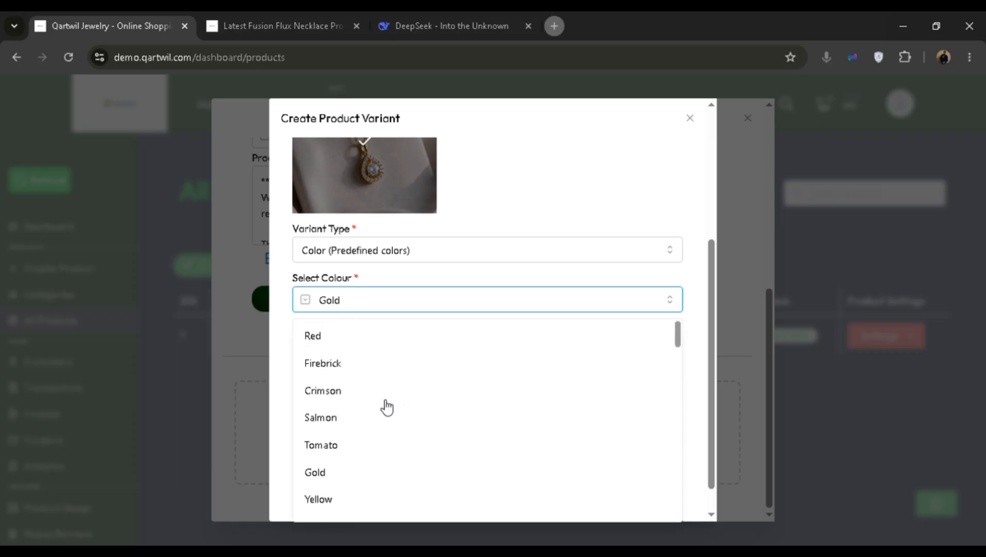
scroll(387, 407, down, 2)
click(357, 337)
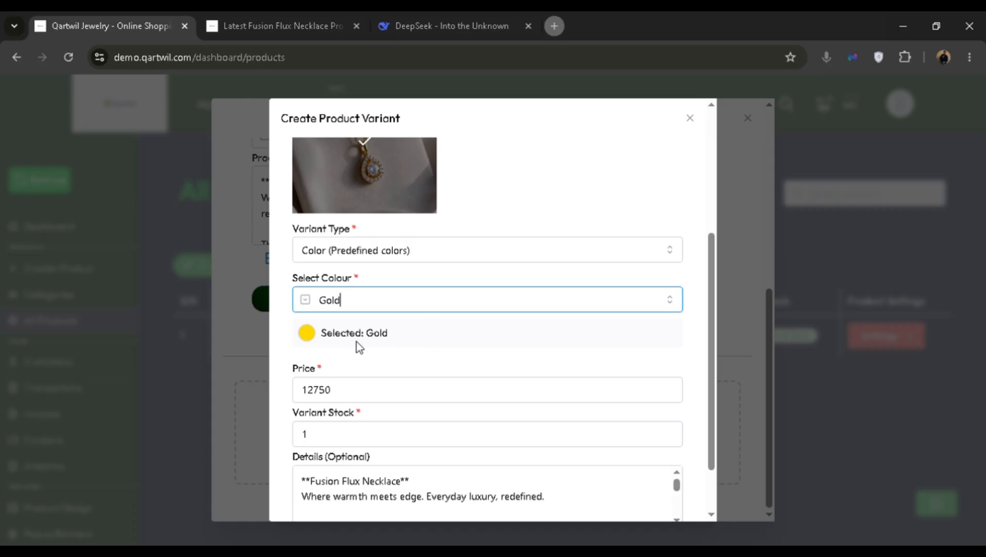
- Set the Gold variant's price to 27000
scroll(447, 345, down, 2)
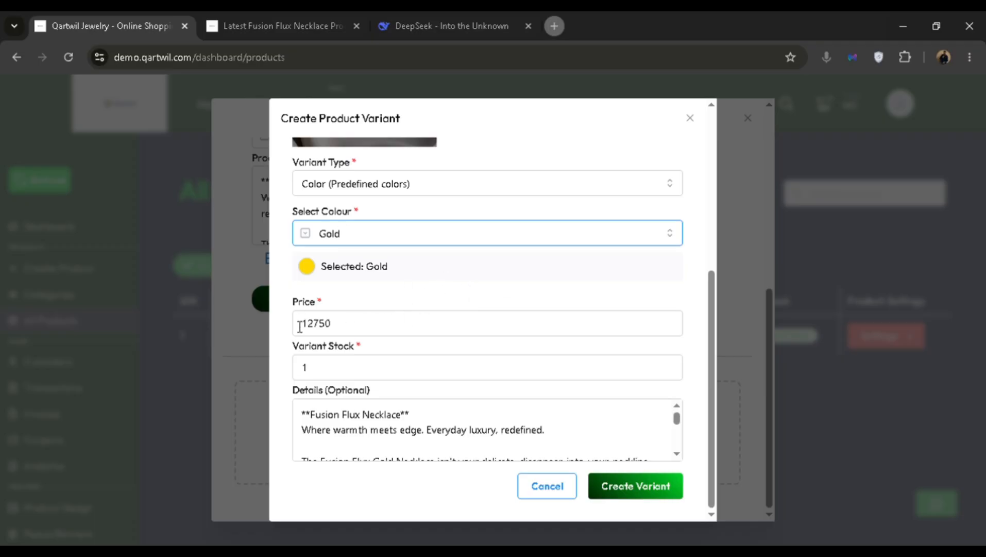
click(368, 328)
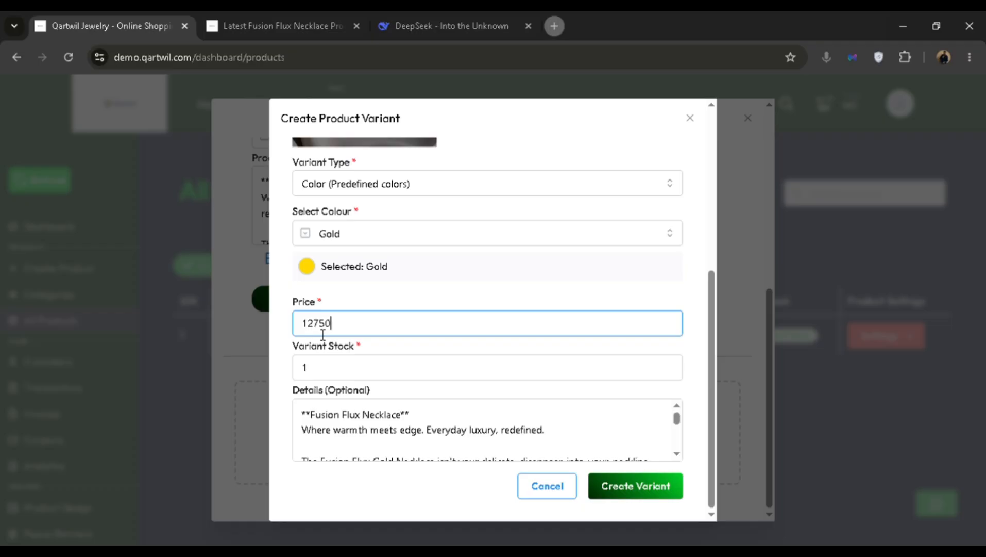
key(BackSpace)
key(BackSpace)
text(27)
key(shift+Right)
key(shift+Right)
key(shift+Right)
text(000)
click(456, 288)
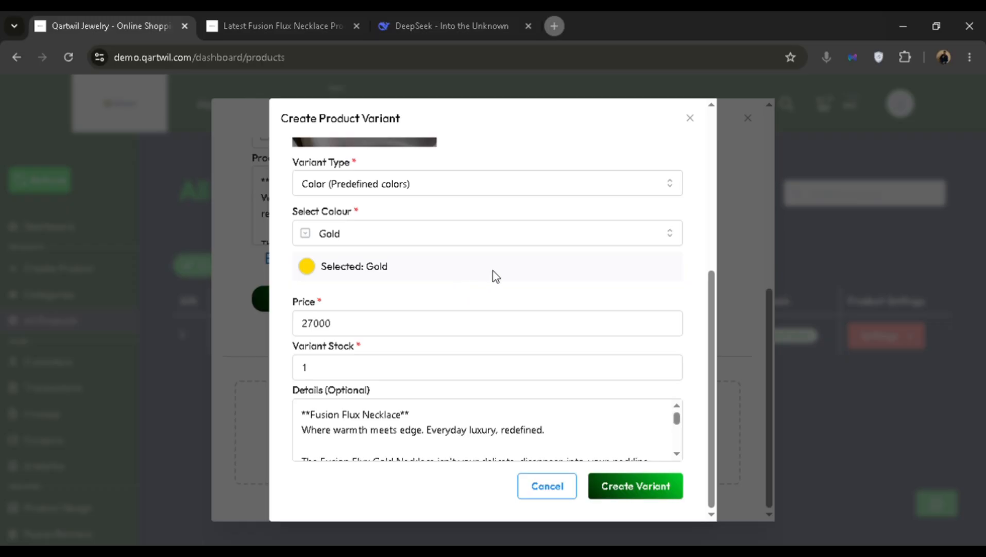
- Set the Gold variant's stock to 6
click(353, 372)
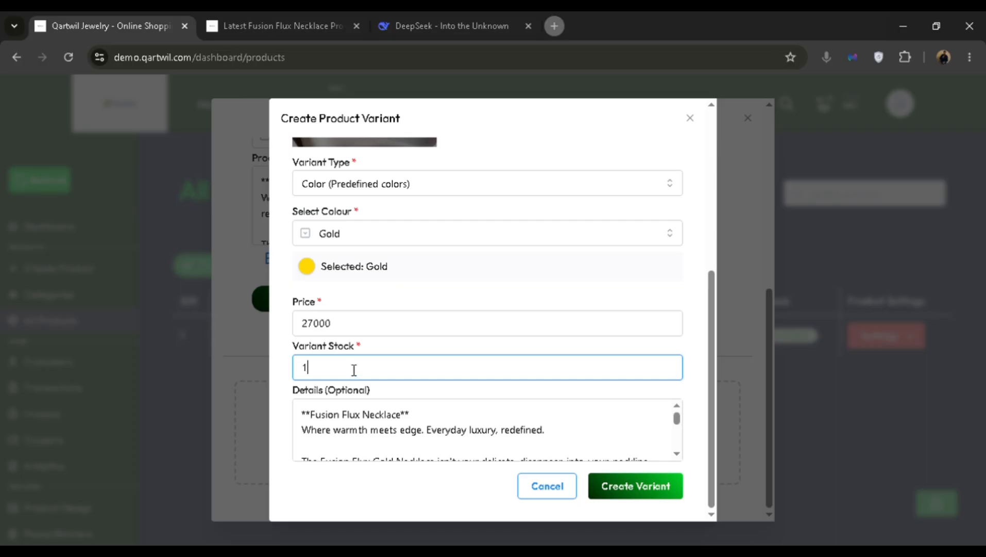
key(BackSpace)
text(6)
click(517, 276)
- Insert "Gold" before "Necklace" in the details heading so that it reads "Fusion Flux Gold Necklace"
scroll(408, 425, down, 5)
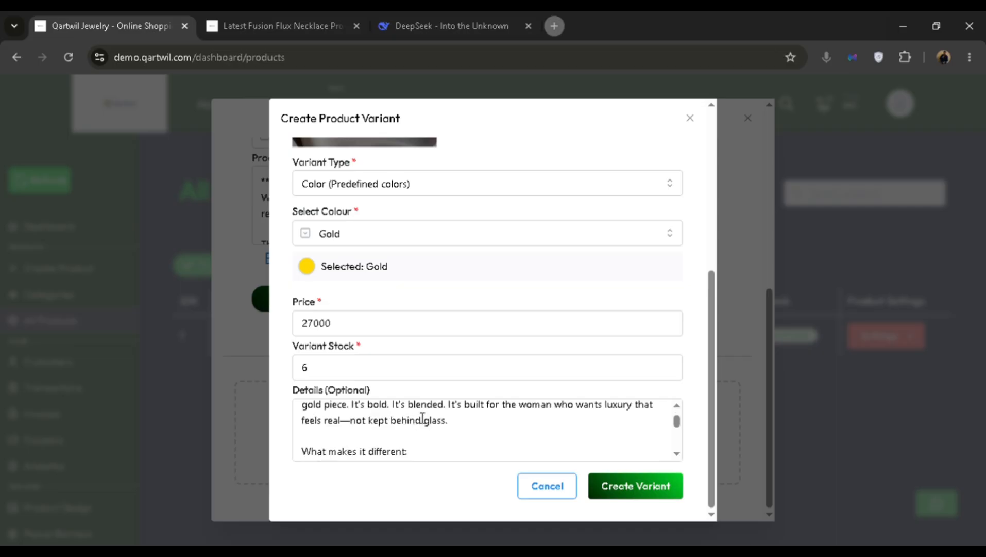
scroll(428, 414, up, 5)
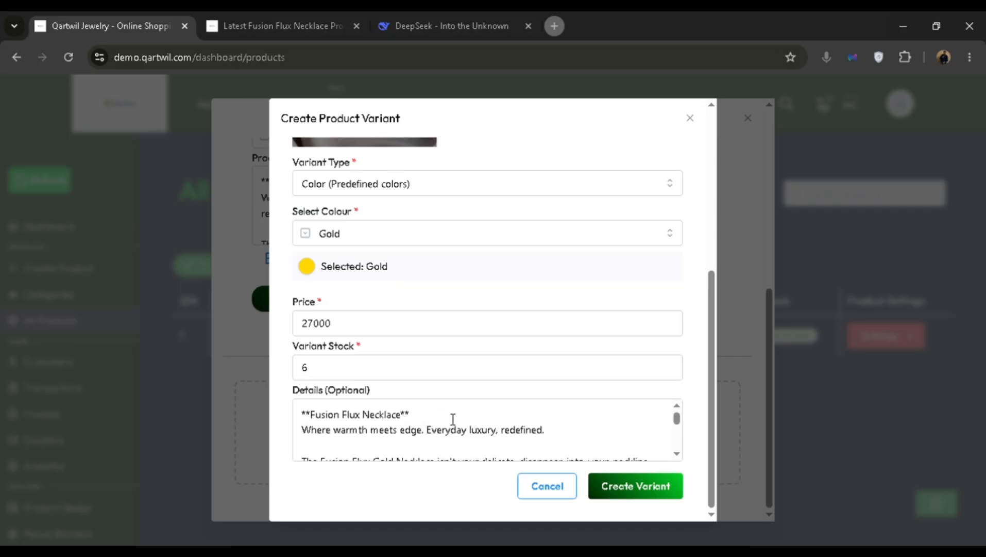
scroll(451, 425, up, 2)
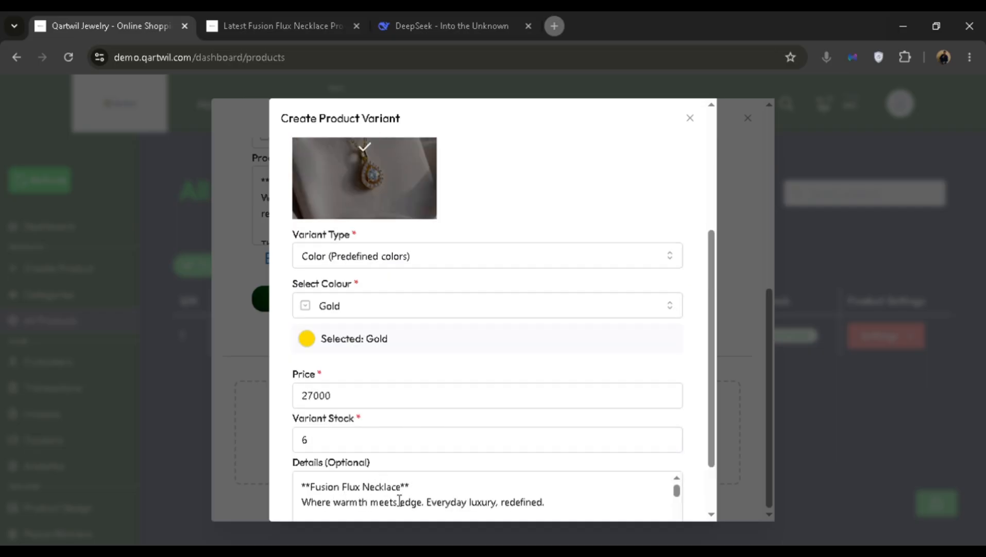
click(368, 494)
text(G)
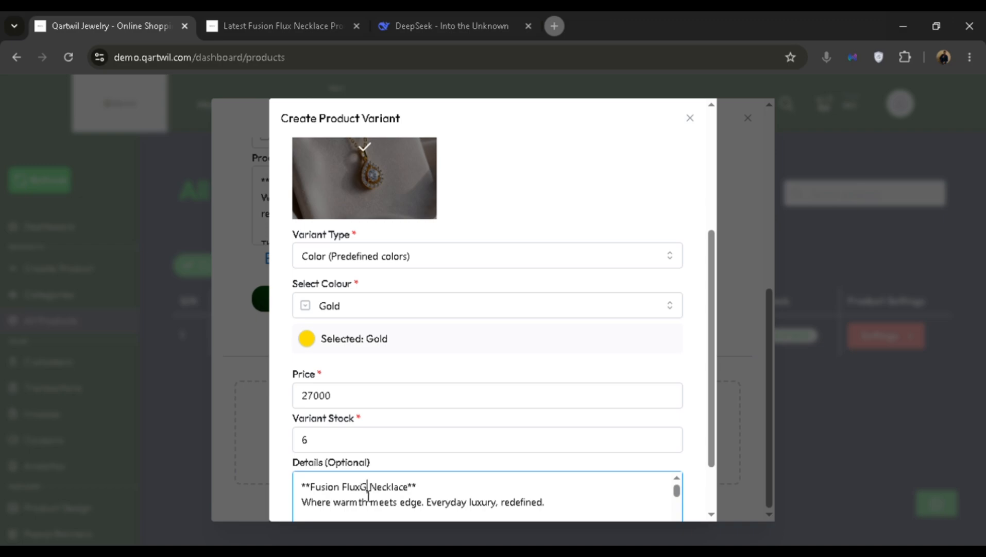
key(BackSpace)
text(Gold)
scroll(460, 461, down, 2)
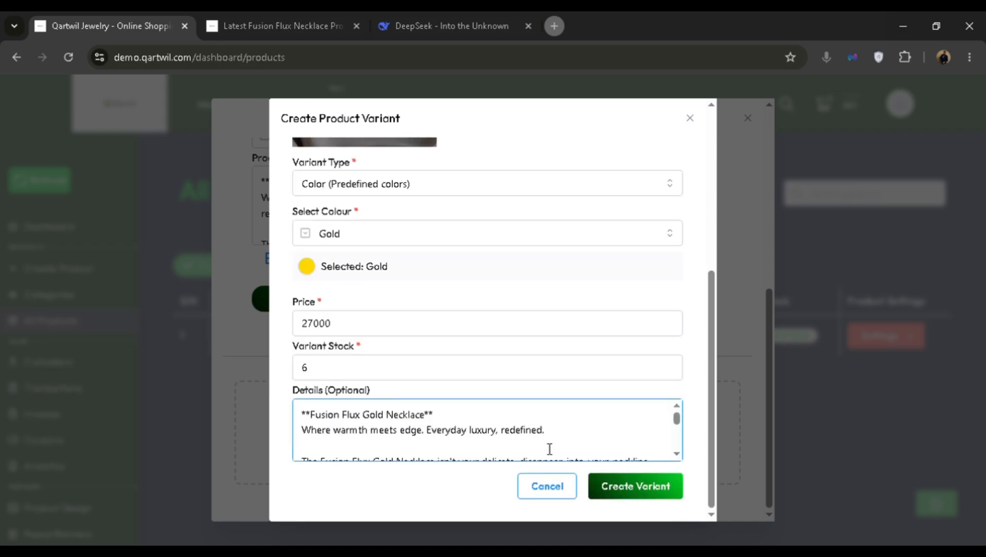
- Review the Gold variant's entries and create the variant
scroll(557, 336, up, 3)
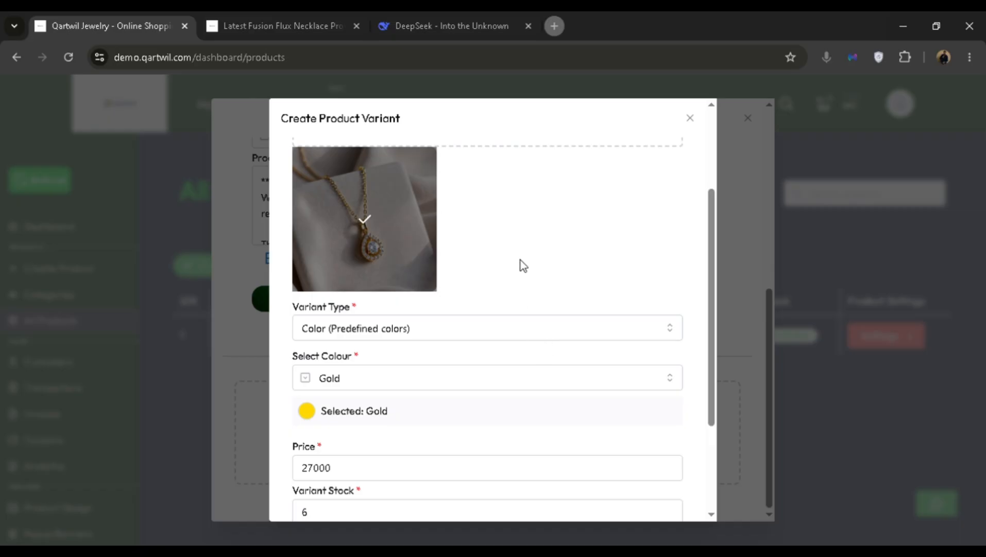
scroll(494, 304, up, 2)
scroll(511, 340, down, 1)
scroll(512, 354, down, 4)
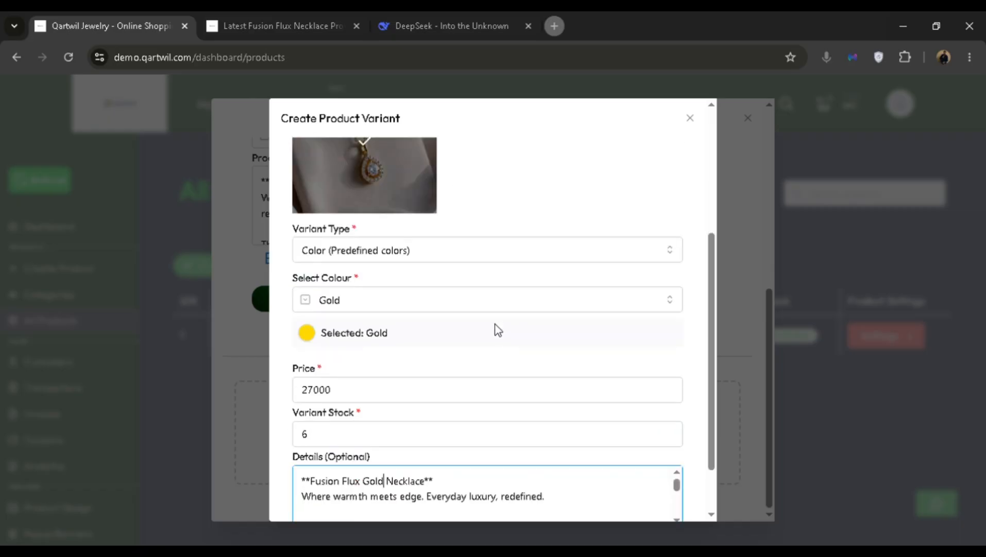
click(637, 498)
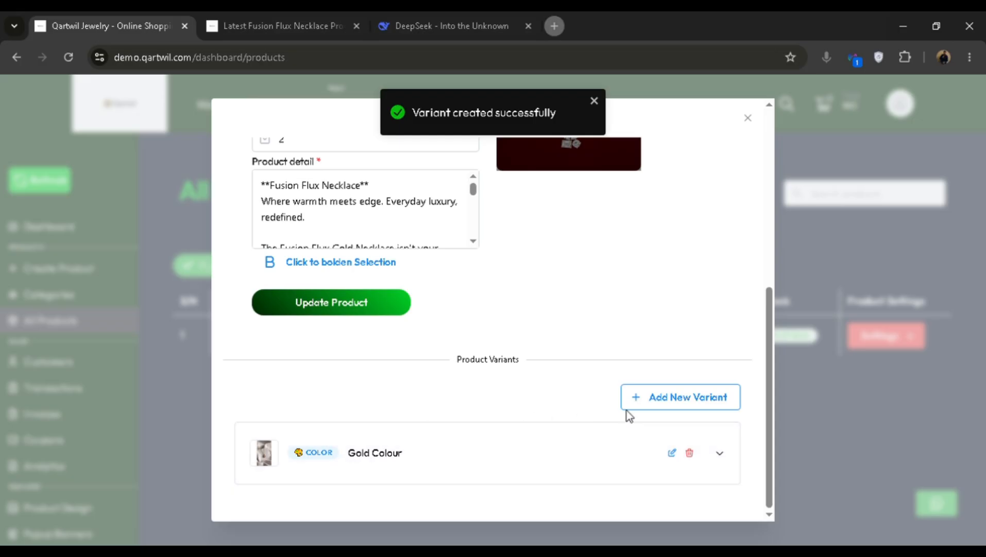
- Start another product variant and upload the photo of the necklace with the purple gemstone pendant
click(689, 400)
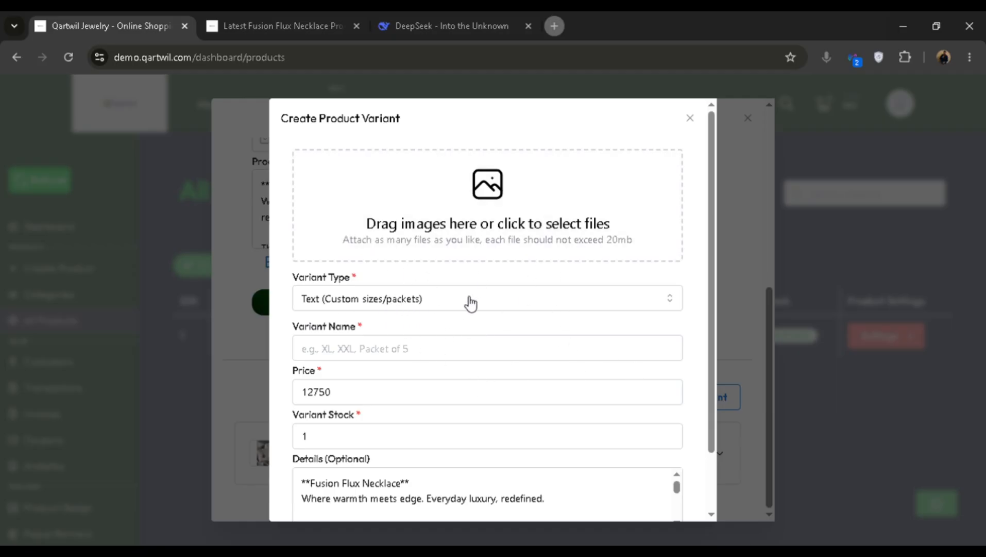
click(414, 255)
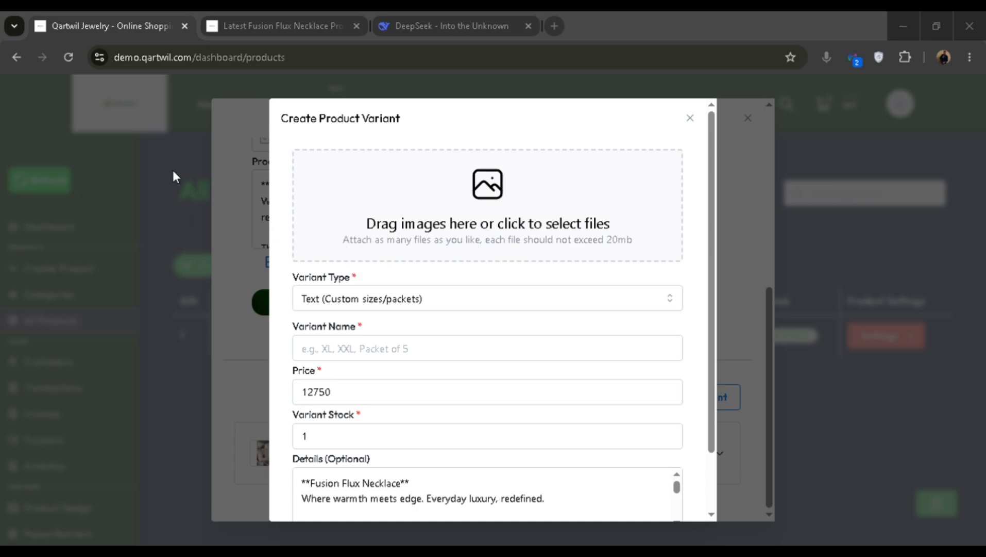
click(357, 335)
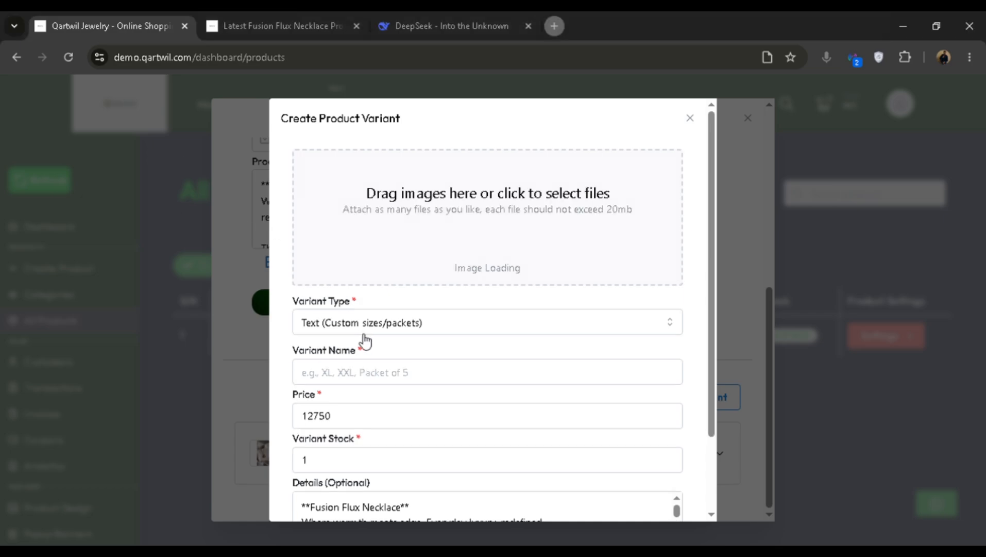
scroll(457, 334, down, 3)
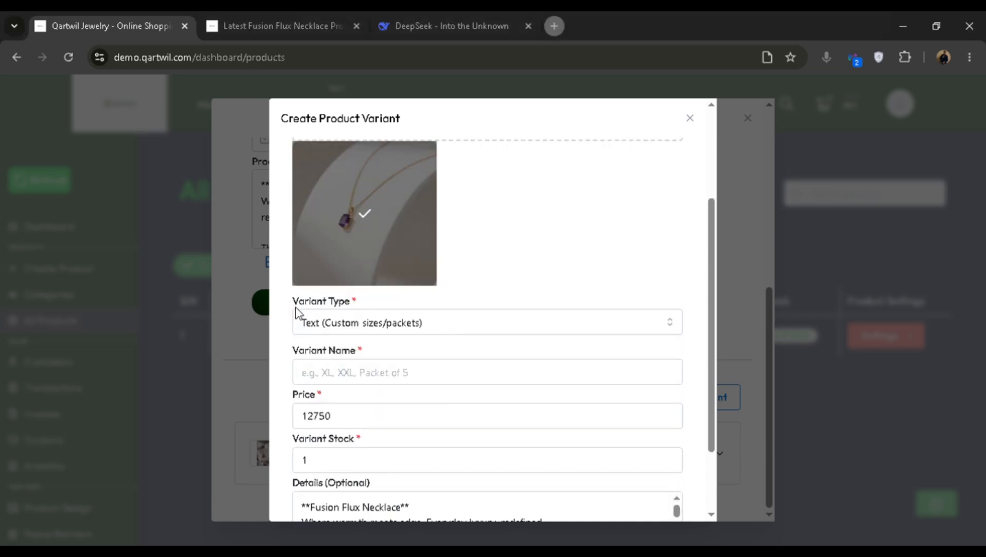
- Try XXL, 50kg, 1 Ton, Slim fit and round as example variant names and clear the name again
scroll(297, 312, down, 2)
click(396, 309)
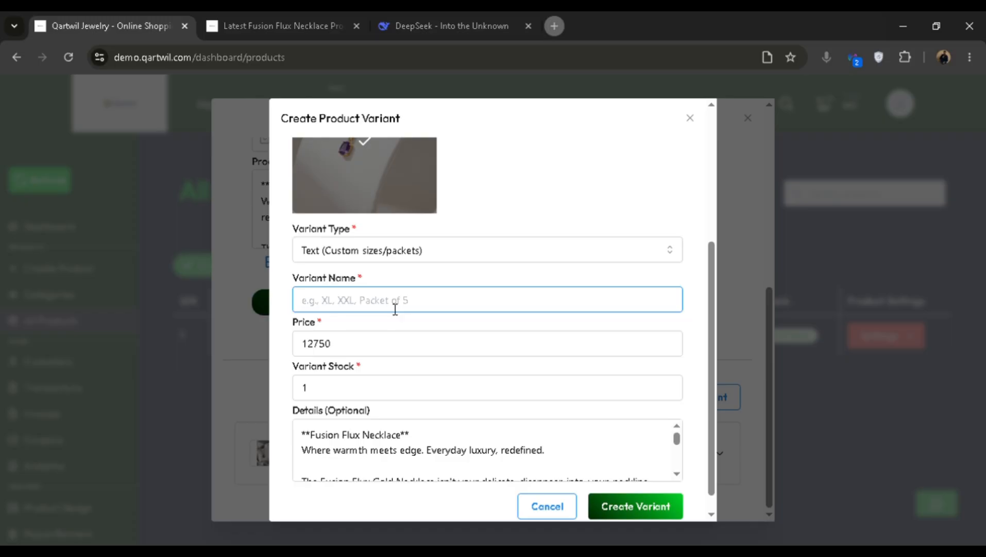
text(XXL)
key(ctrl+a)
text(50kg)
key(ctrl+a)
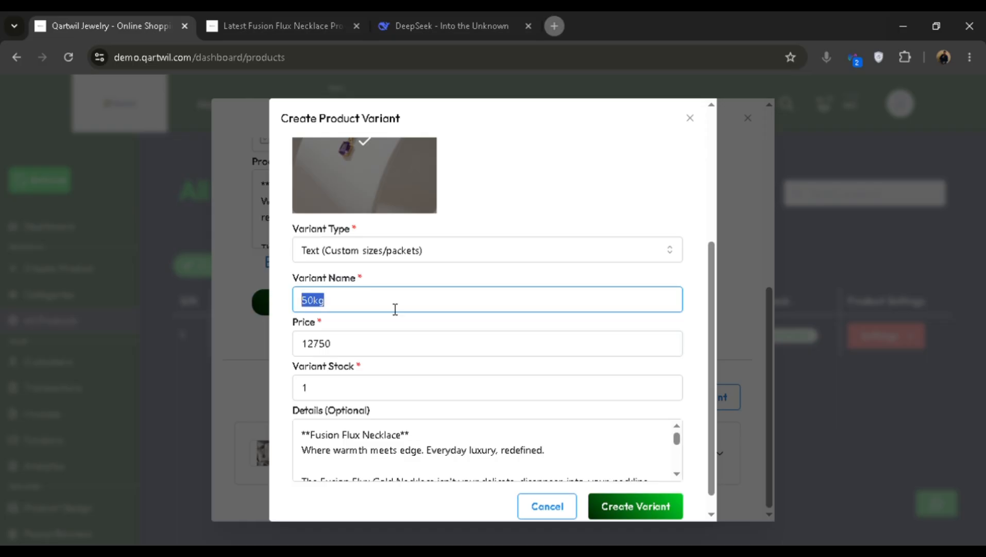
text(1 Ton)
key(ctrl+a)
text(Slim fit)
key(ctrl+a)
key(BackSpace)
text(round)
key(BackSpace)
key(BackSpace)
key(BackSpace)
key(BackSpace)
key(BackSpace)
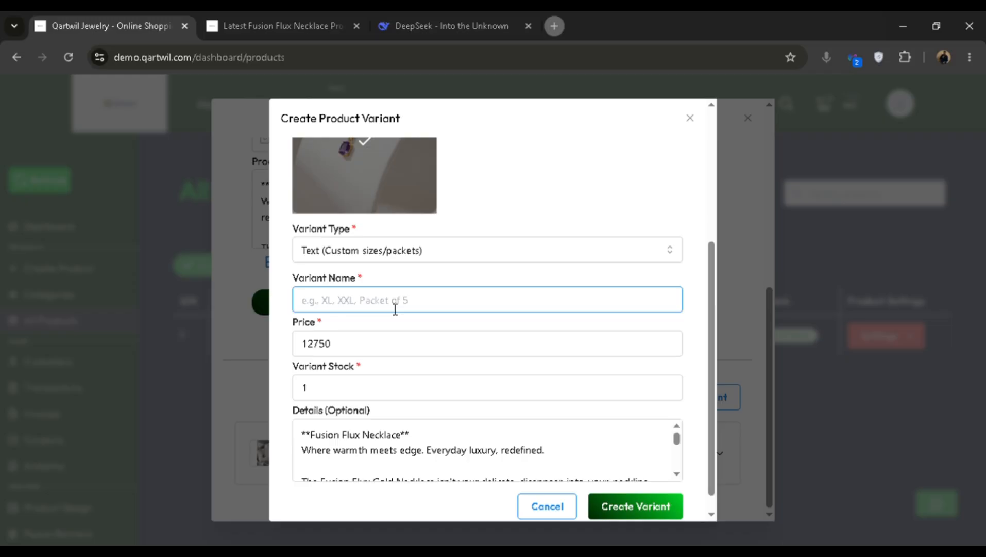
- Name the variant Long and set its price to 12000 and its stock to 10
text(Long)
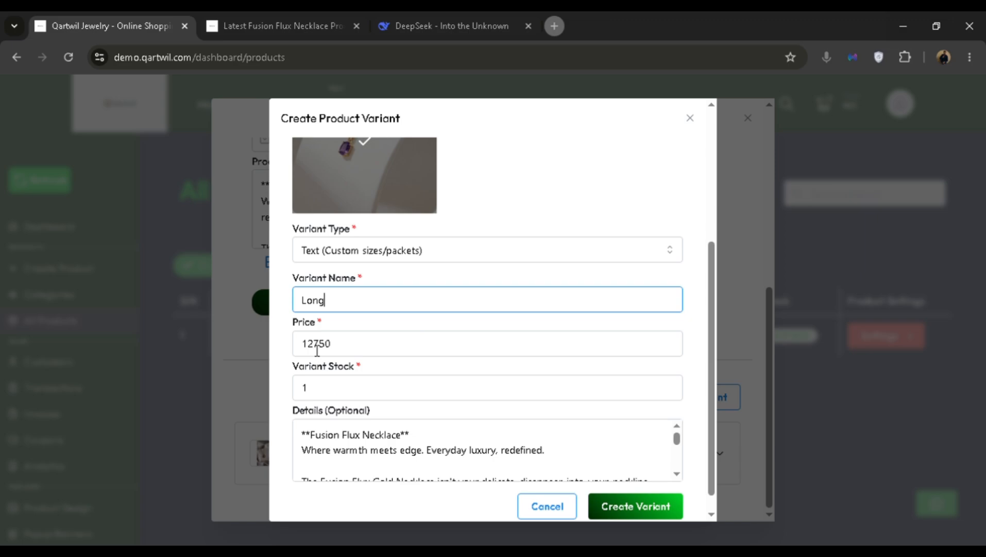
drag(316, 350, 357, 351)
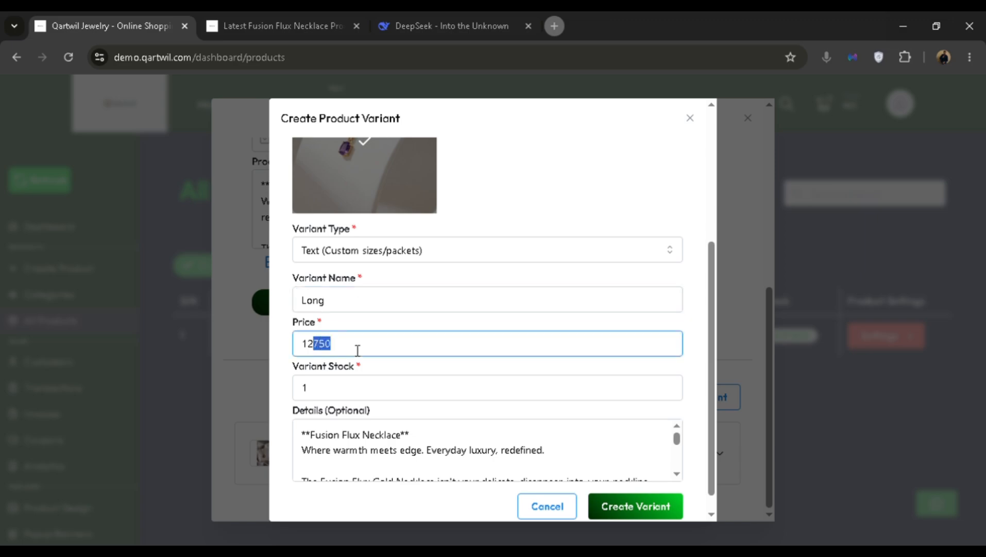
text(000)
click(414, 390)
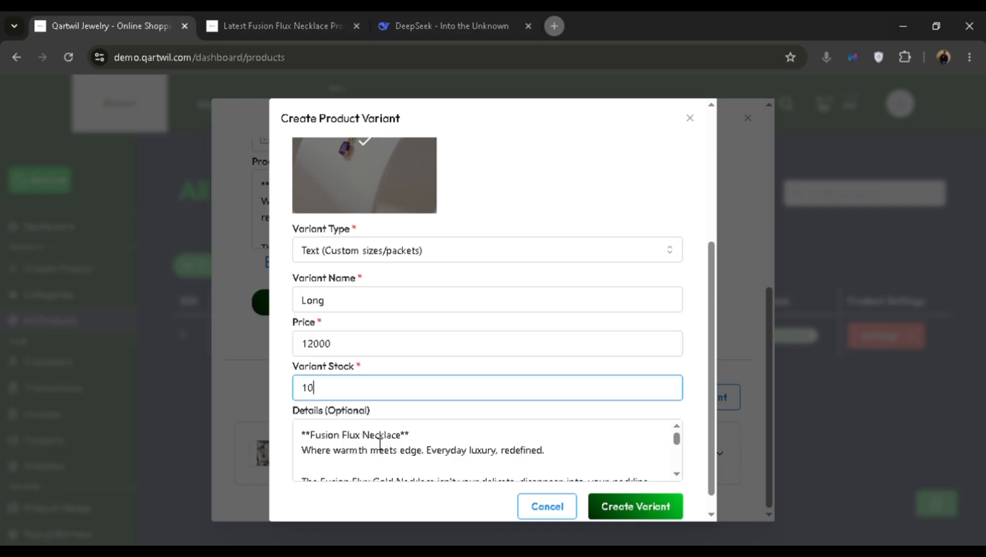
- Check the Long variant's details text and create the variant without editing it
click(404, 445)
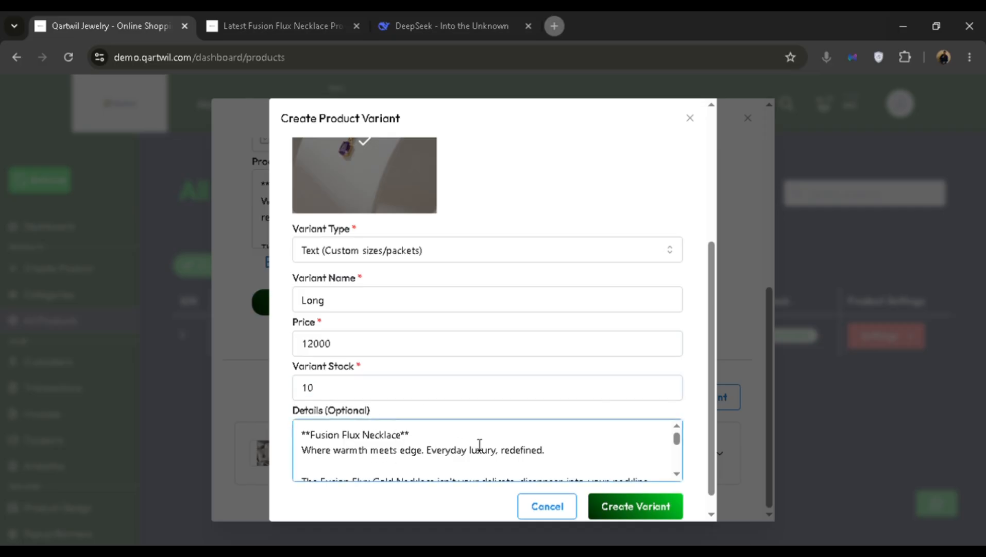
scroll(585, 413, down, 1)
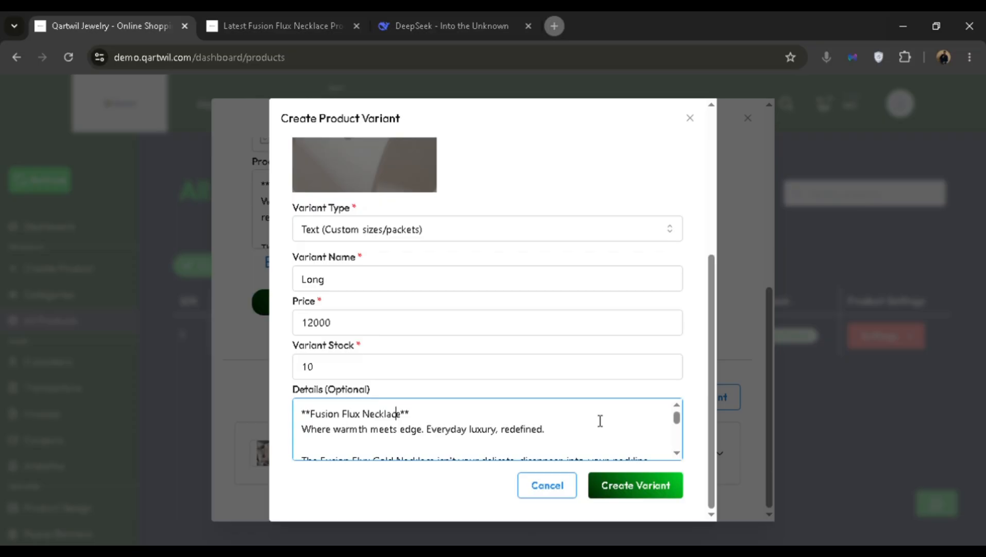
click(652, 493)
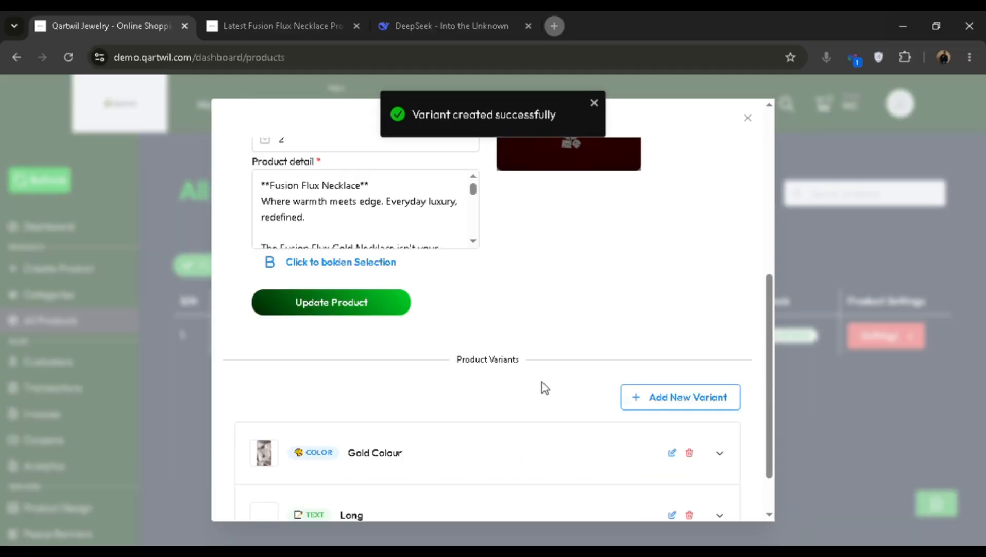
- Open the Gold Colour variant for editing, review its image, colour, price, stock and details, and close it without changes
scroll(515, 382, down, 1)
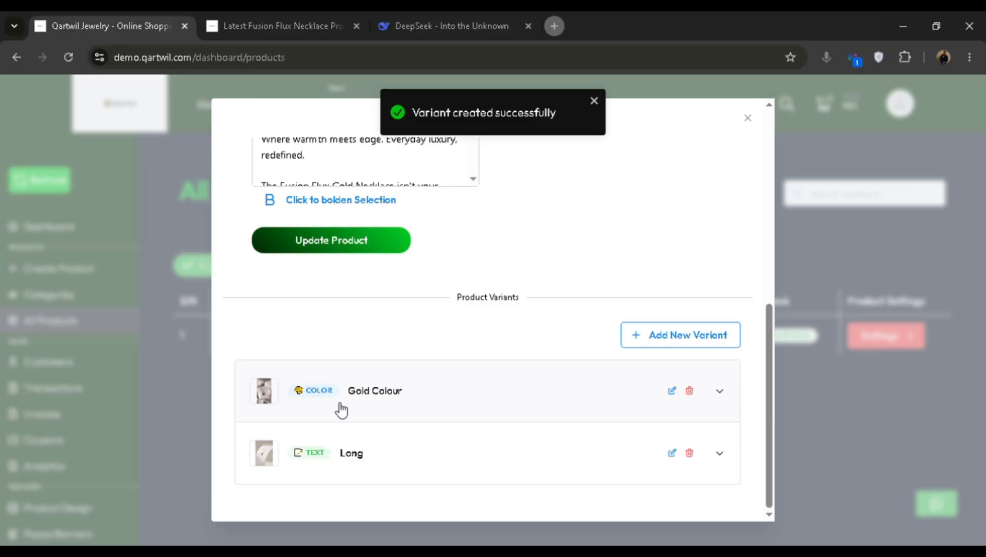
click(672, 391)
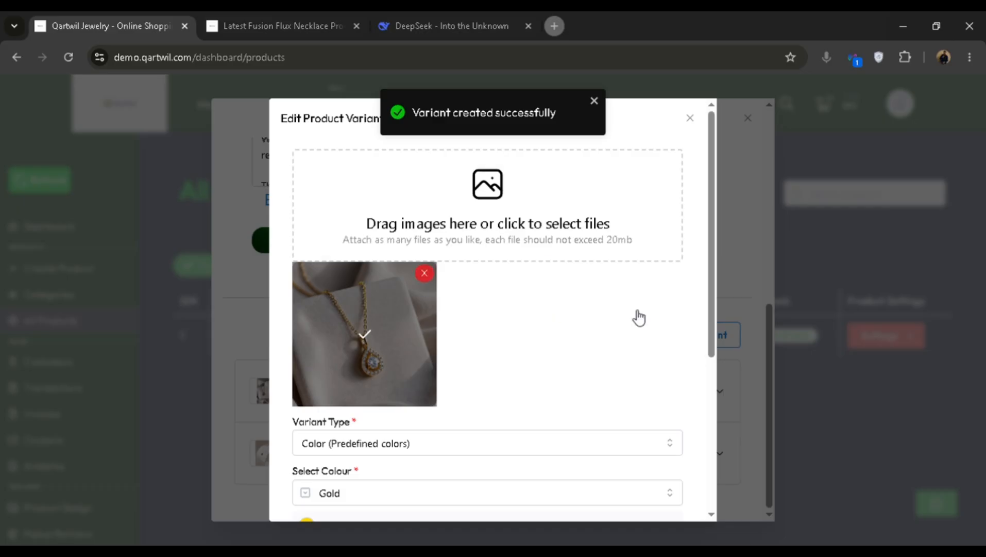
scroll(484, 309, down, 4)
scroll(393, 289, down, 1)
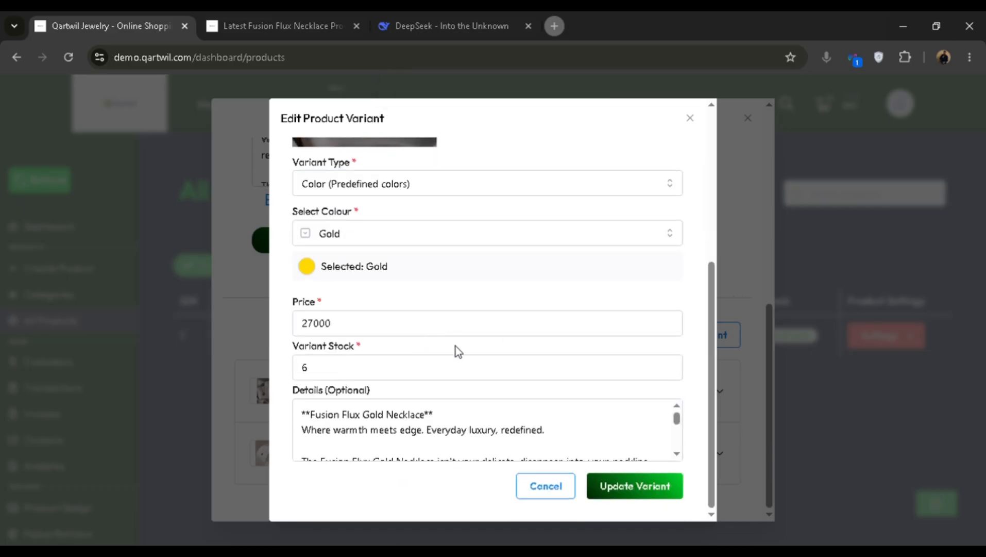
click(549, 498)
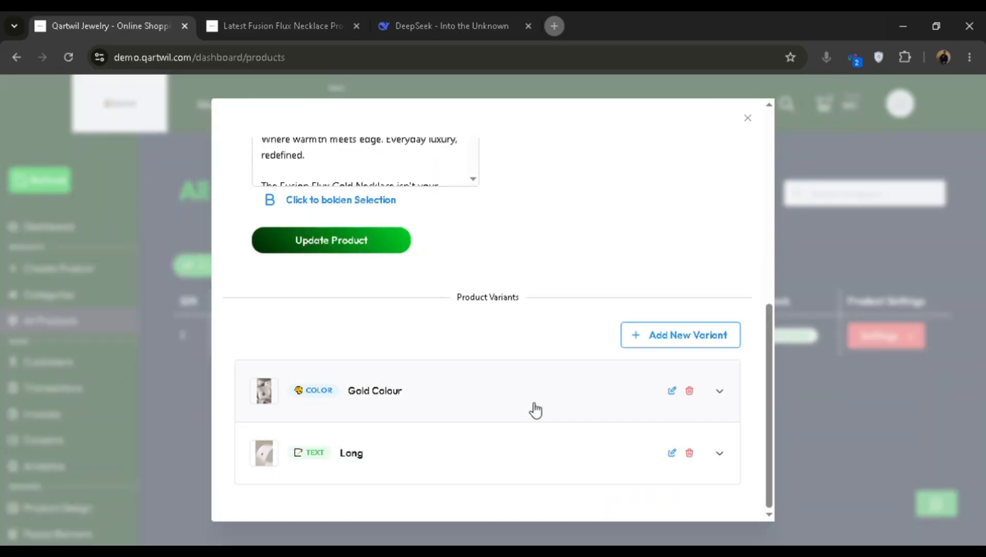
- Open the Long variant for editing, review its entries down to the details text, and close it without changes
click(673, 454)
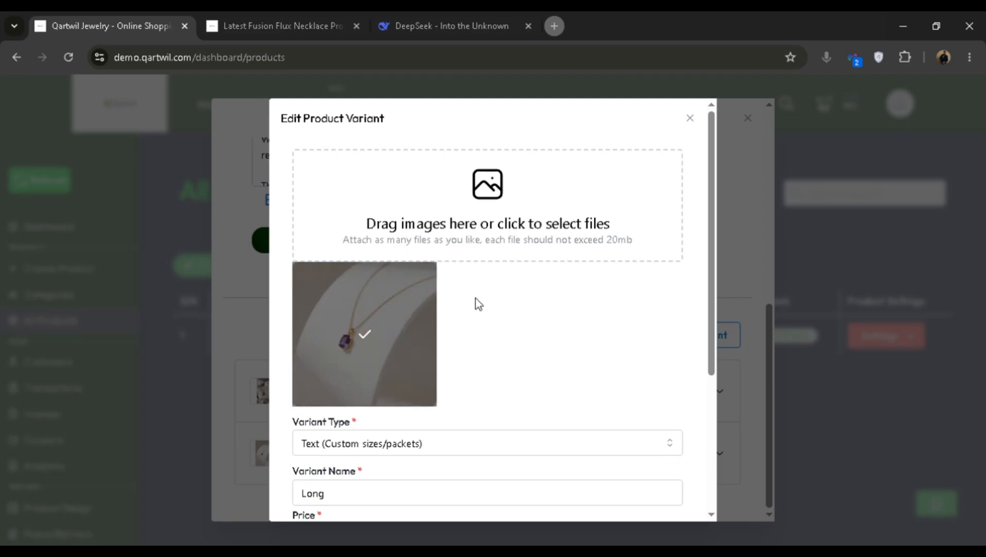
scroll(475, 298, down, 4)
scroll(407, 417, down, 3)
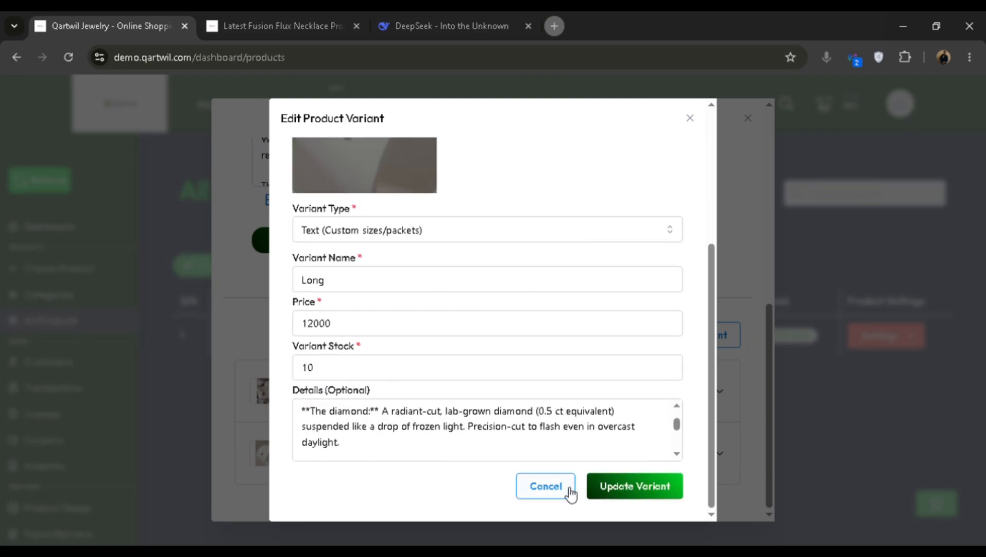
click(564, 487)
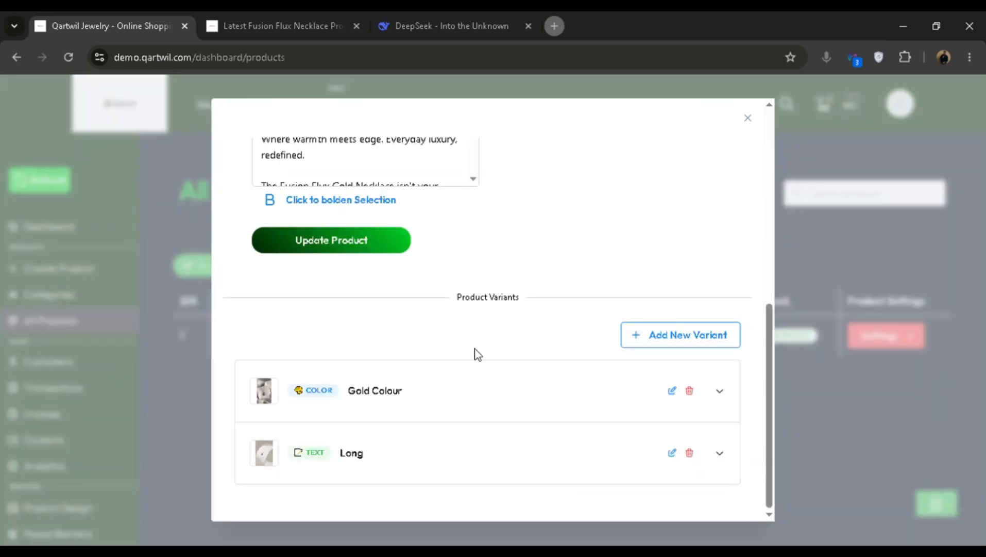
- Expand the Gold Colour entry in the product variants list and review its summary
click(563, 402)
scroll(402, 373, down, 2)
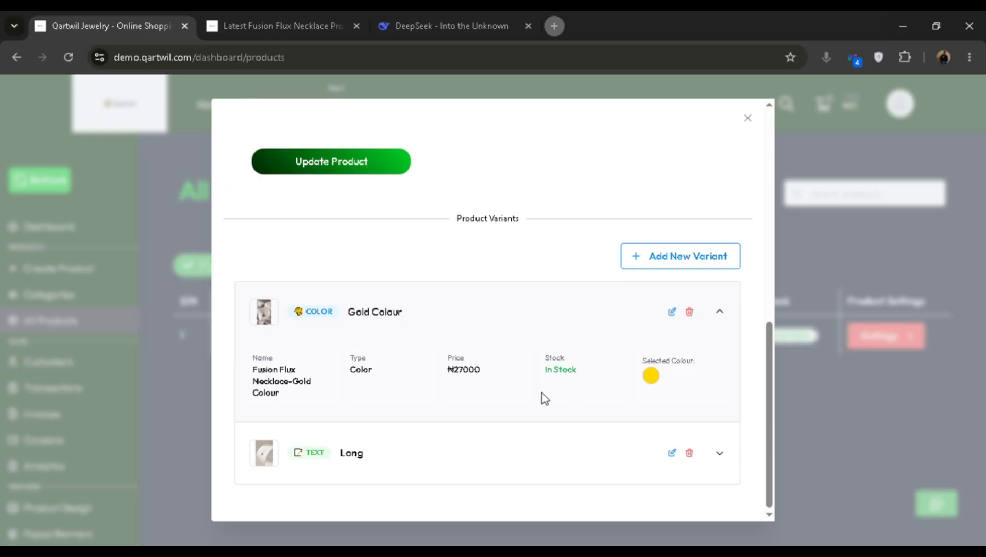
scroll(516, 377, up, 2)
scroll(492, 381, down, 2)
- Switch to the storefront page of the Fusion Flux Necklace, reload it, and look over its variant options and description
click(237, 27)
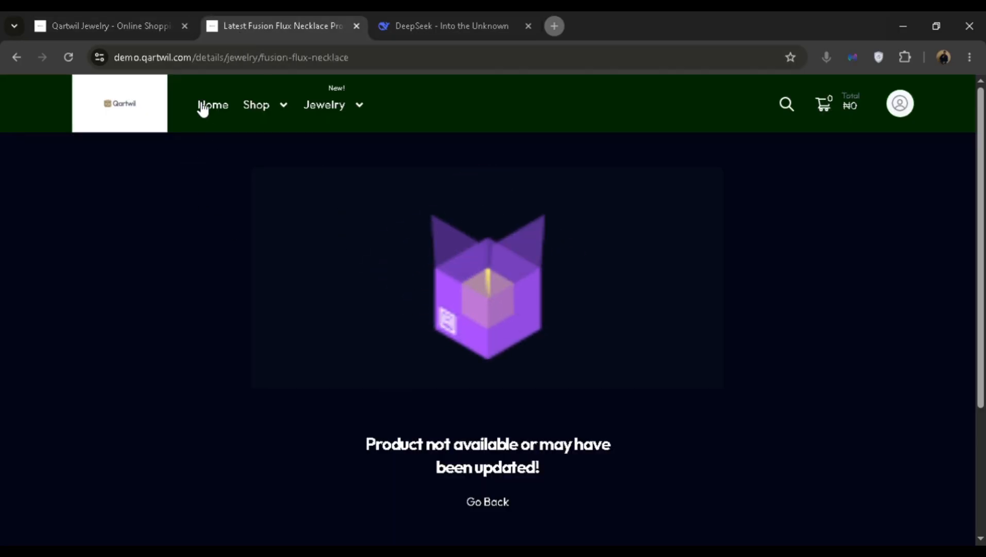
click(70, 58)
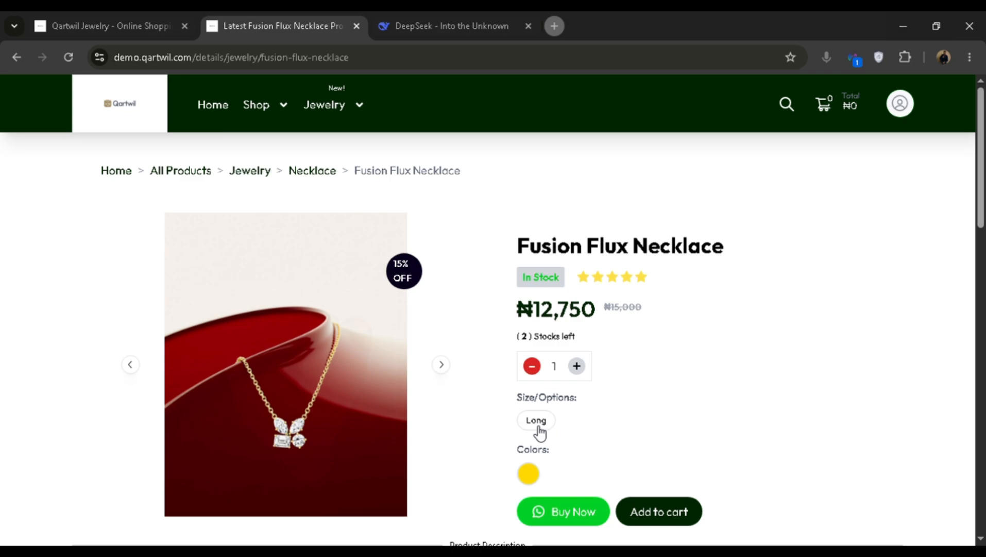
scroll(540, 433, down, 5)
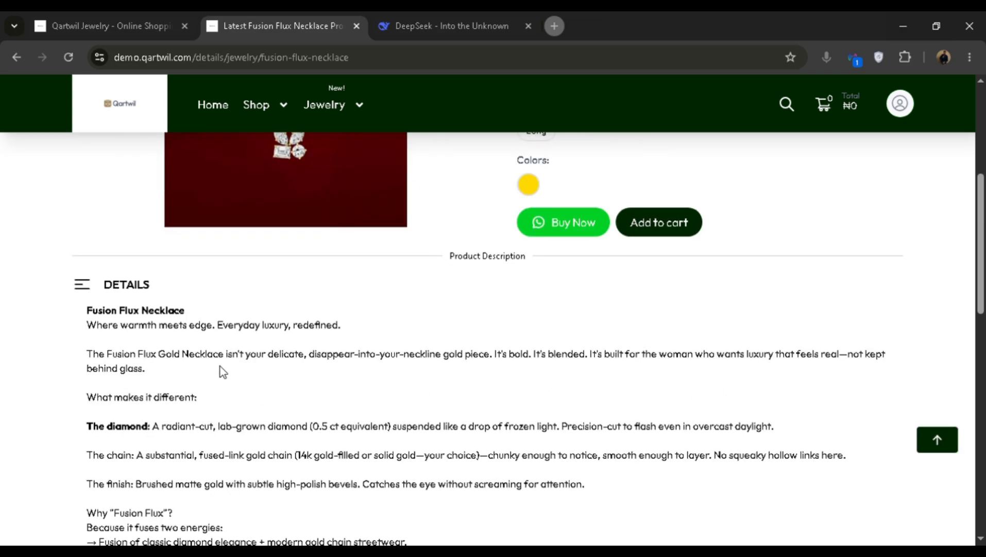
scroll(266, 396, up, 5)
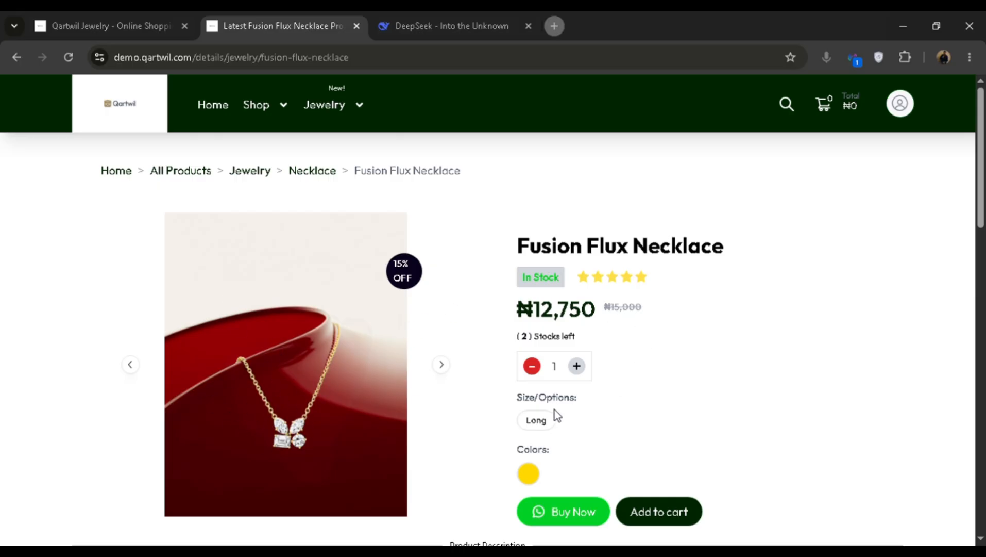
- Select the Long option on the storefront page and check its product name, stock and price
click(537, 421)
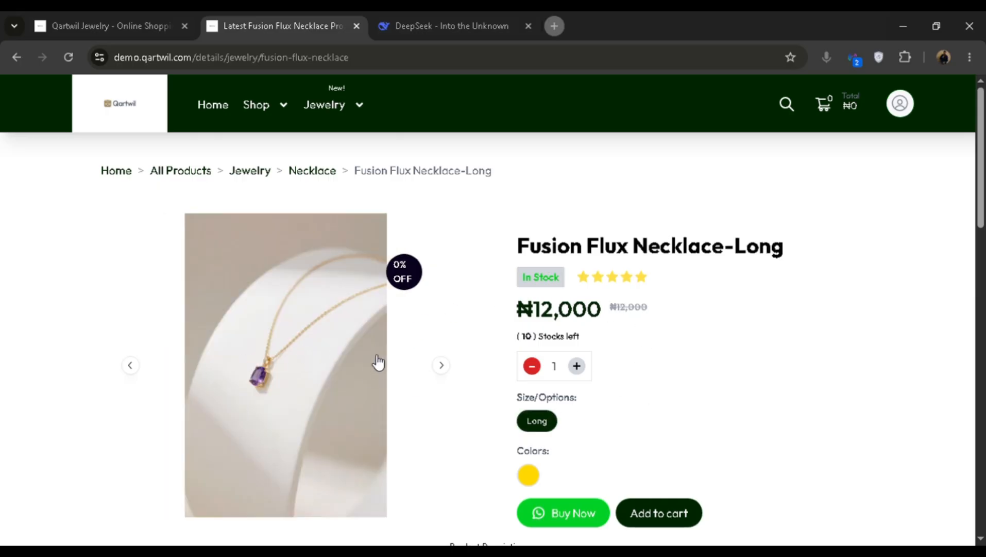
double_click(744, 257)
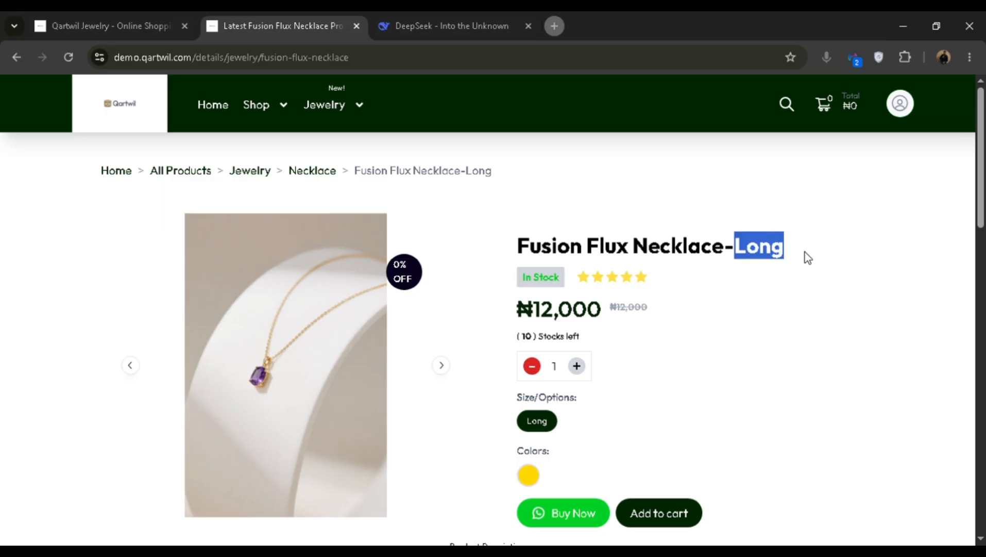
click(806, 258)
scroll(721, 262, down, 4)
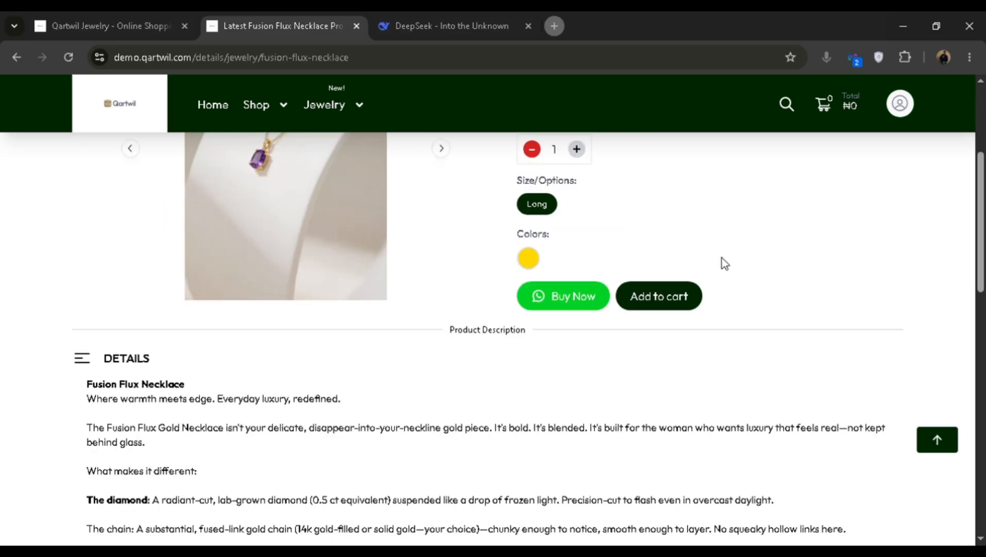
scroll(755, 251, up, 3)
drag(511, 265, 598, 269)
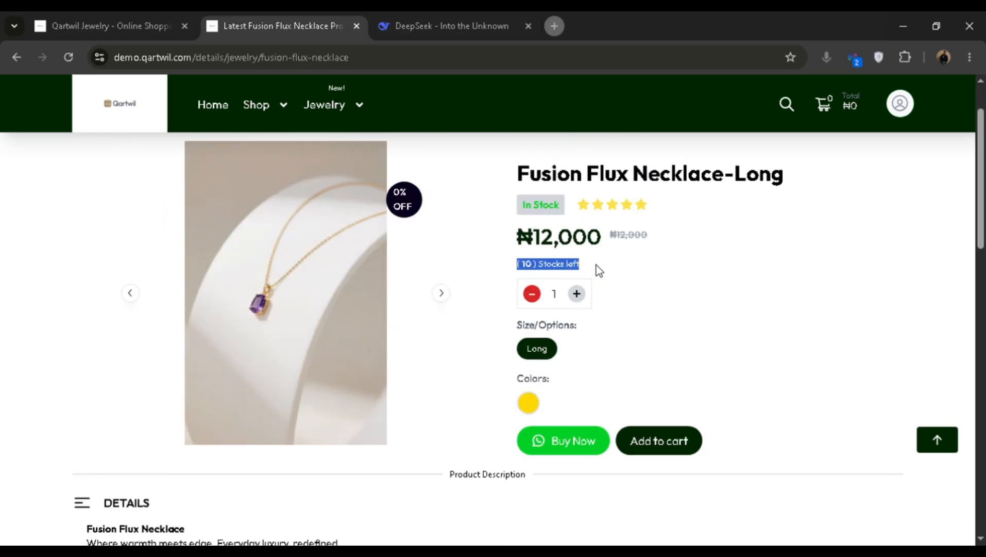
click(613, 266)
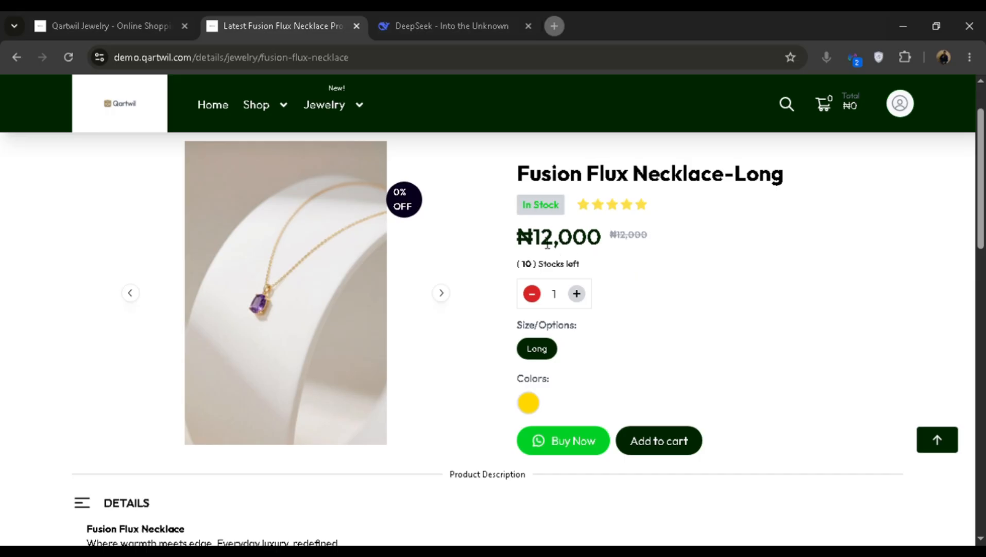
drag(513, 240, 627, 245)
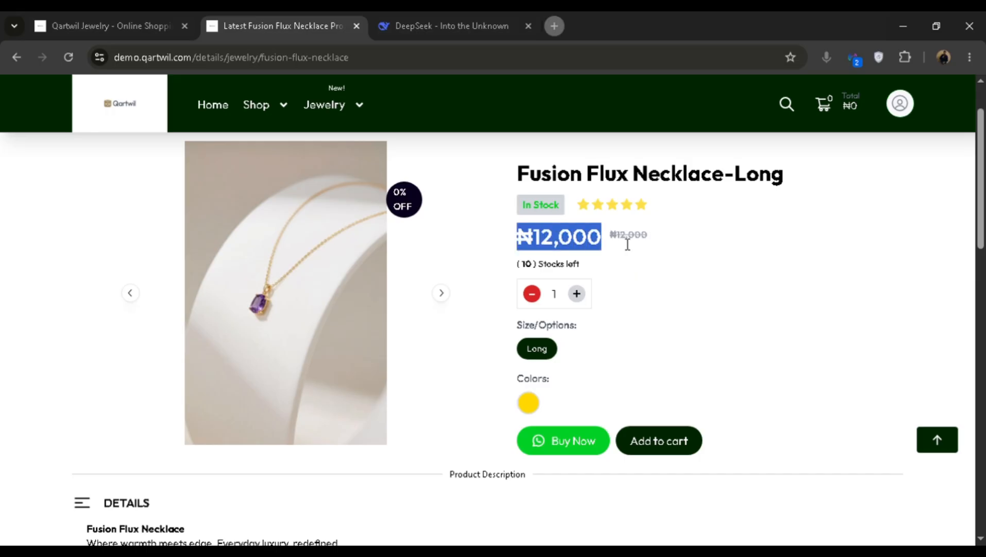
click(671, 247)
- Read through the Long variant's product description on the storefront page
scroll(619, 257, down, 3)
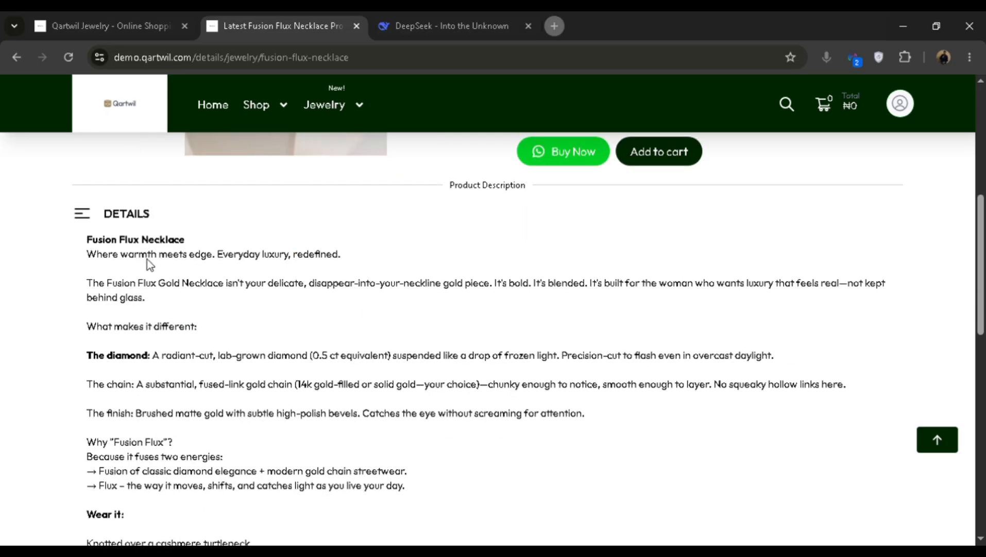
scroll(293, 338, down, 5)
scroll(309, 343, up, 4)
scroll(345, 355, up, 7)
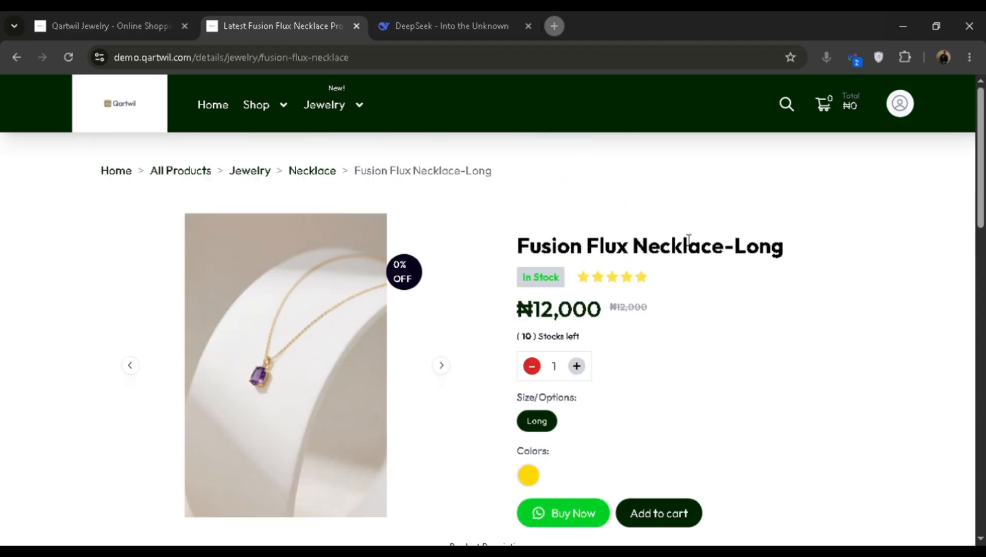
- Select the gold colour on the storefront page and check that variant's name, price, stock and details heading
click(530, 475)
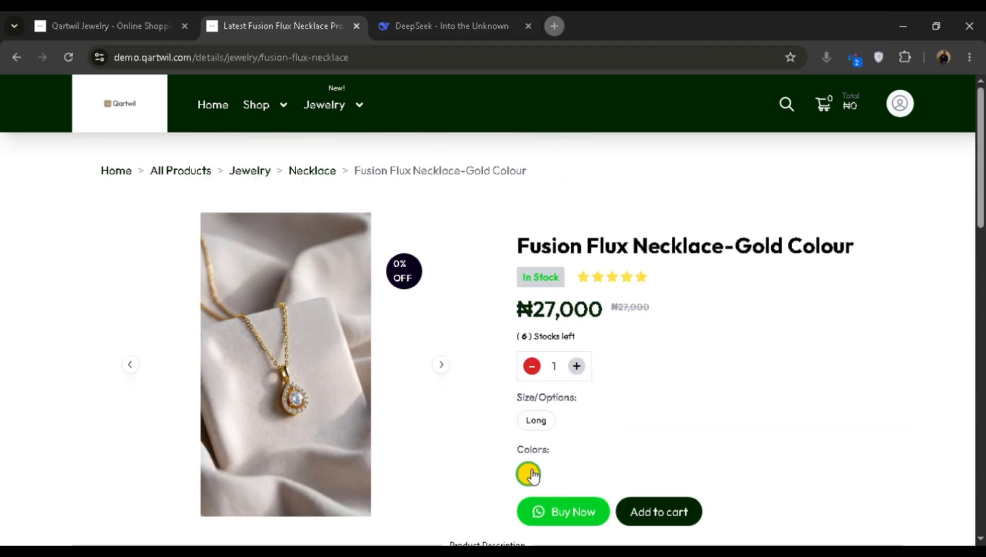
drag(743, 257, 855, 253)
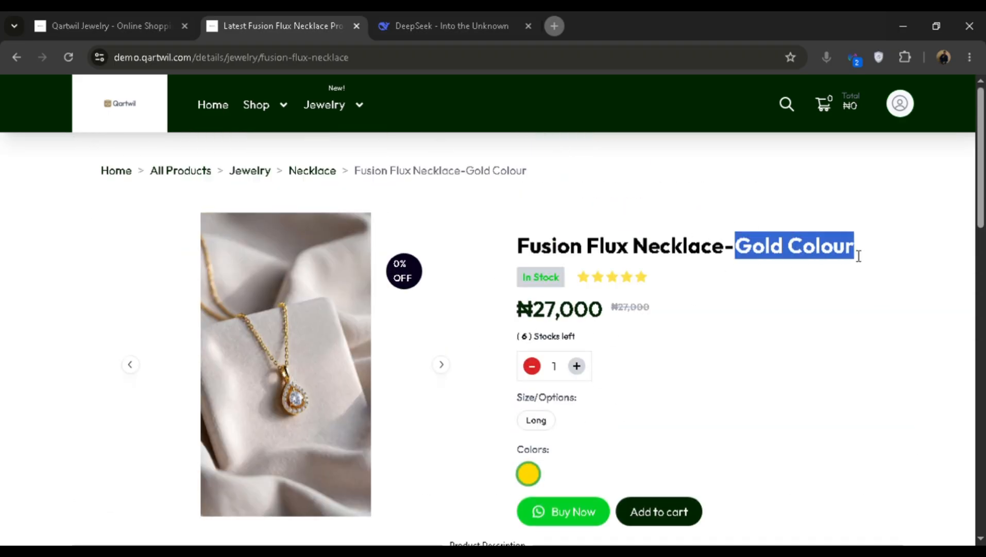
click(743, 292)
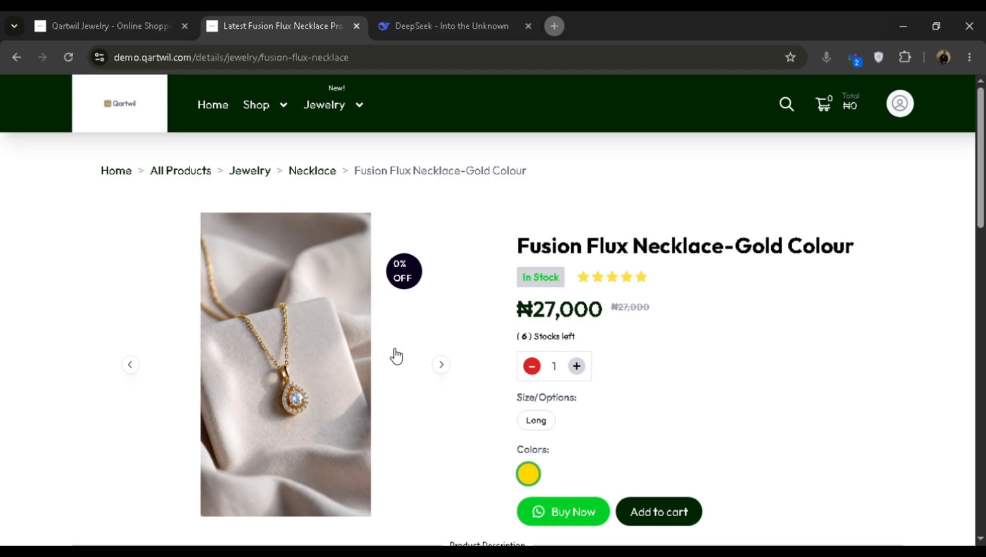
drag(518, 312, 631, 317)
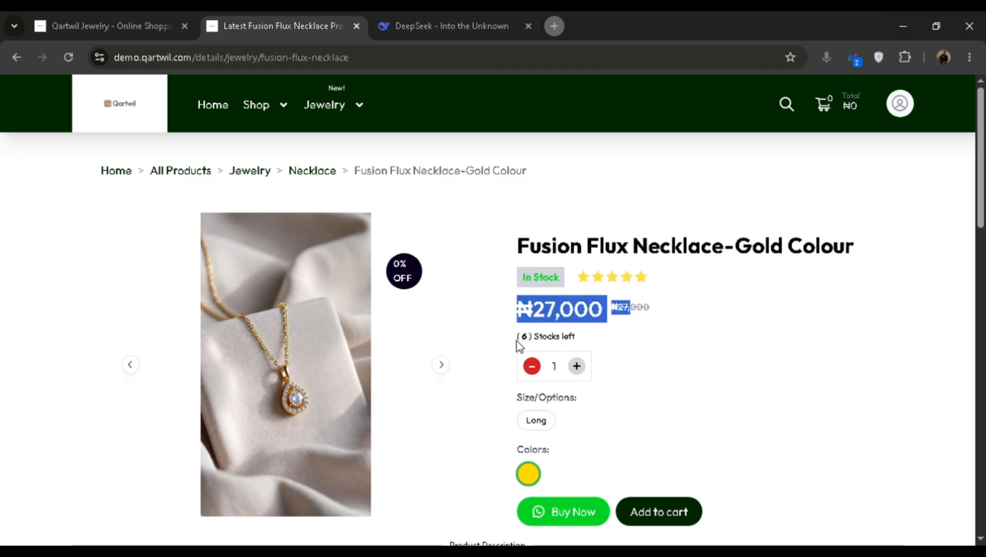
drag(517, 344, 577, 344)
scroll(576, 346, down, 5)
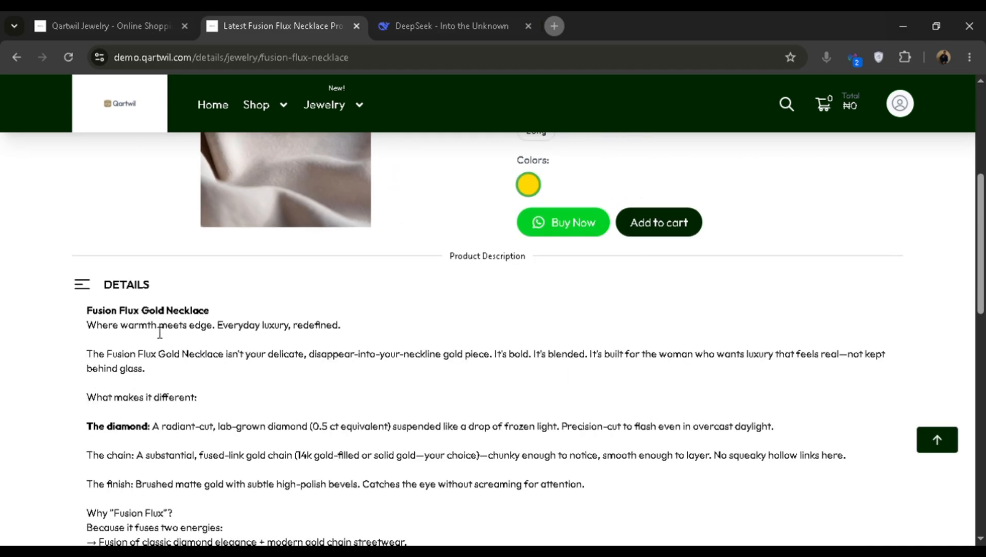
drag(82, 315, 219, 326)
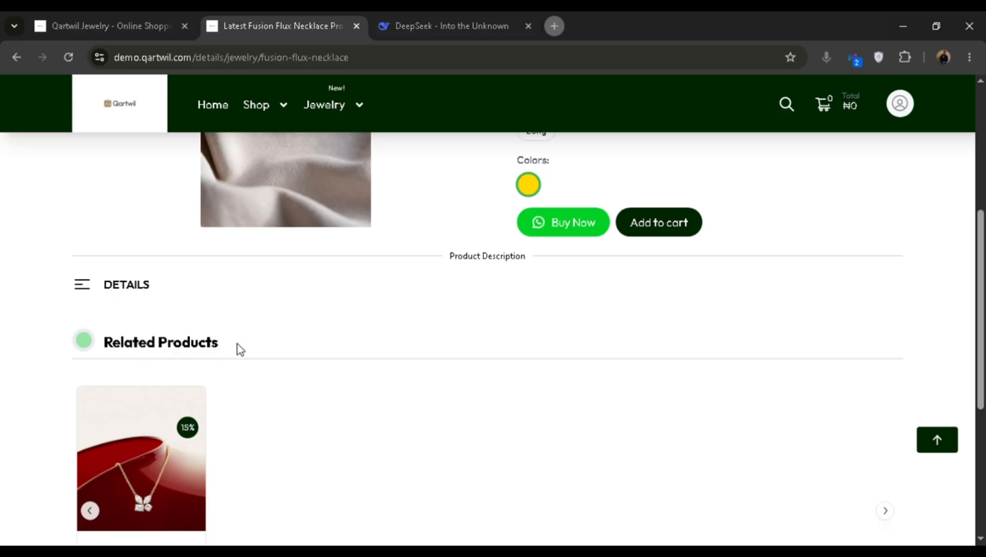
- Expand the gold variant's product details on the storefront page to read them, and deselect the gold colour
click(230, 293)
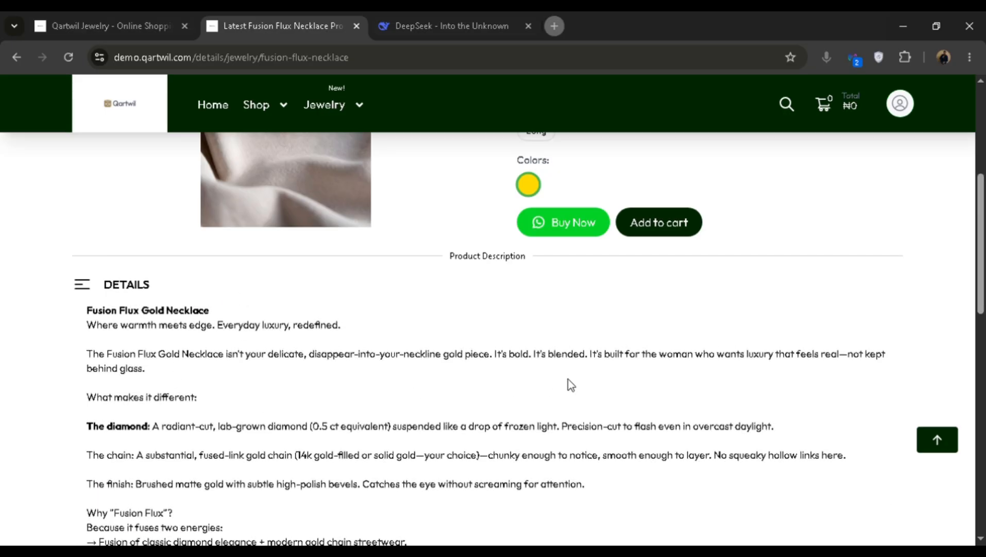
scroll(571, 385, up, 5)
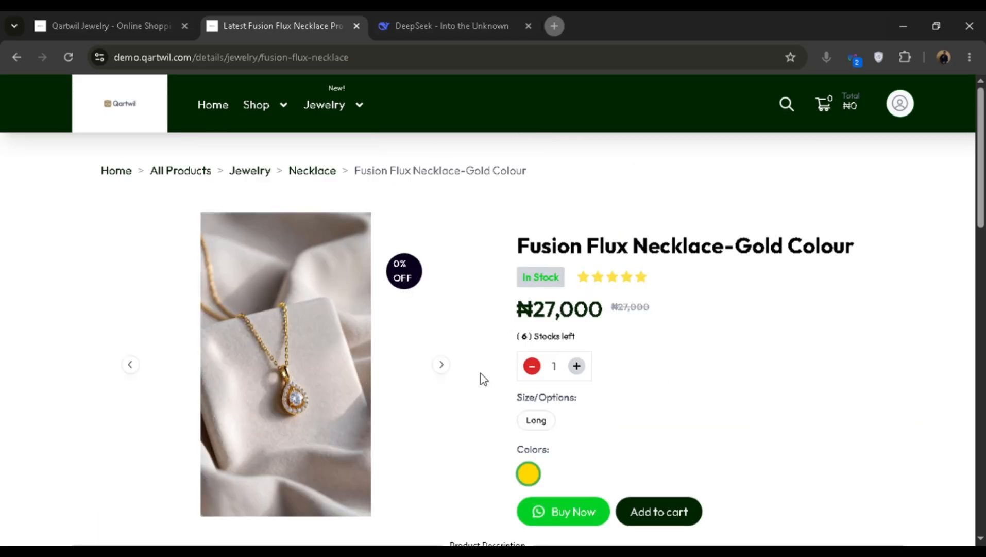
click(529, 478)
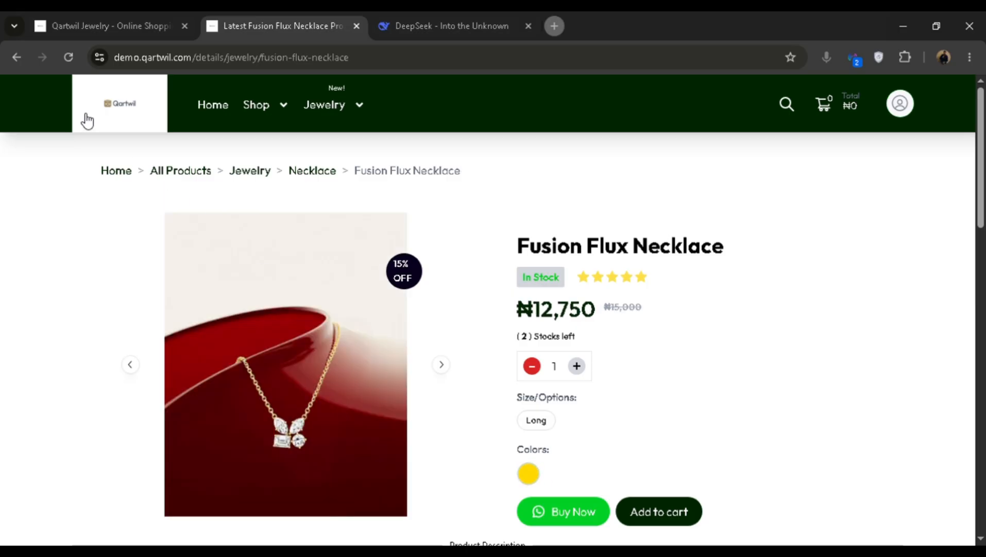
- Switch back to the products dashboard, delete the Gold Colour variant from the Fusion Flux Necklace, and close the product update form
click(121, 28)
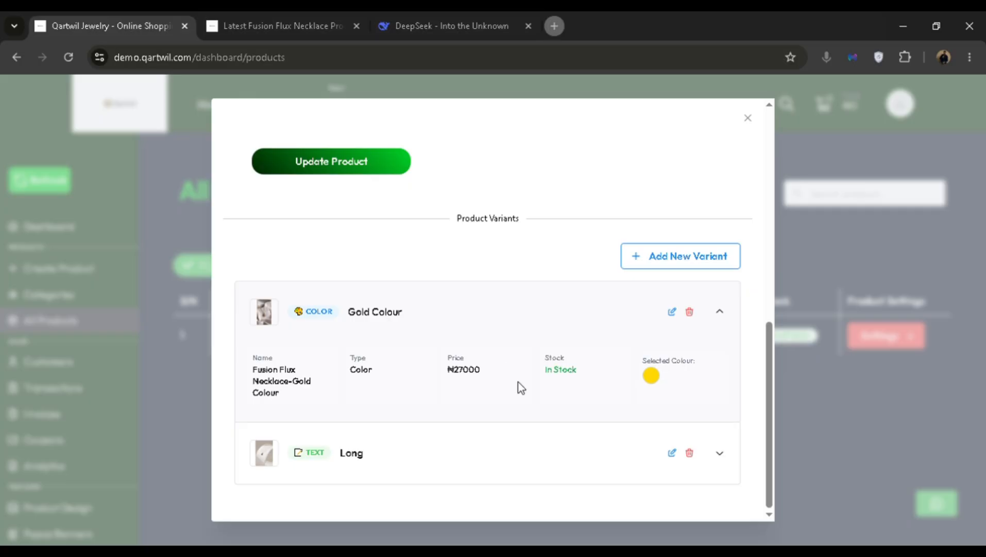
scroll(437, 382, up, 10)
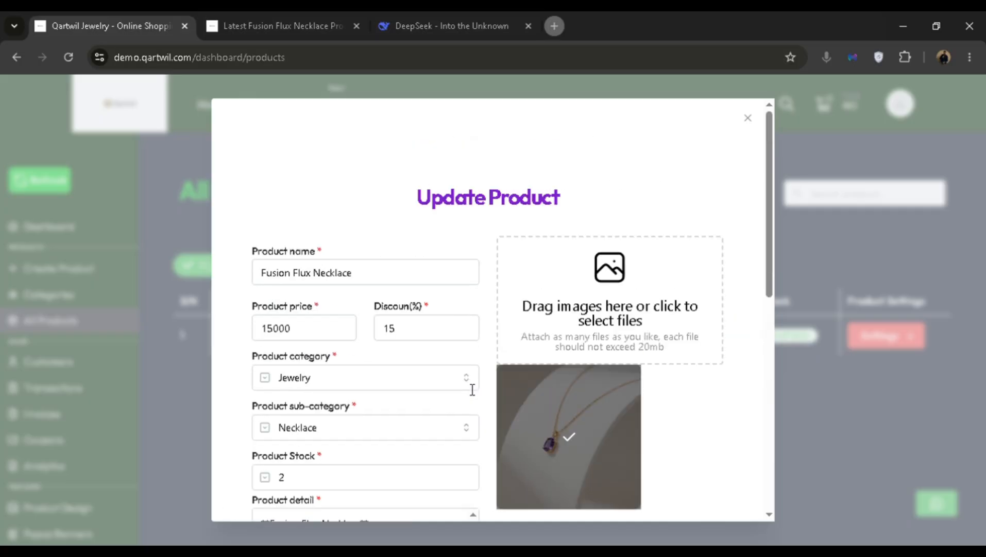
scroll(472, 389, down, 9)
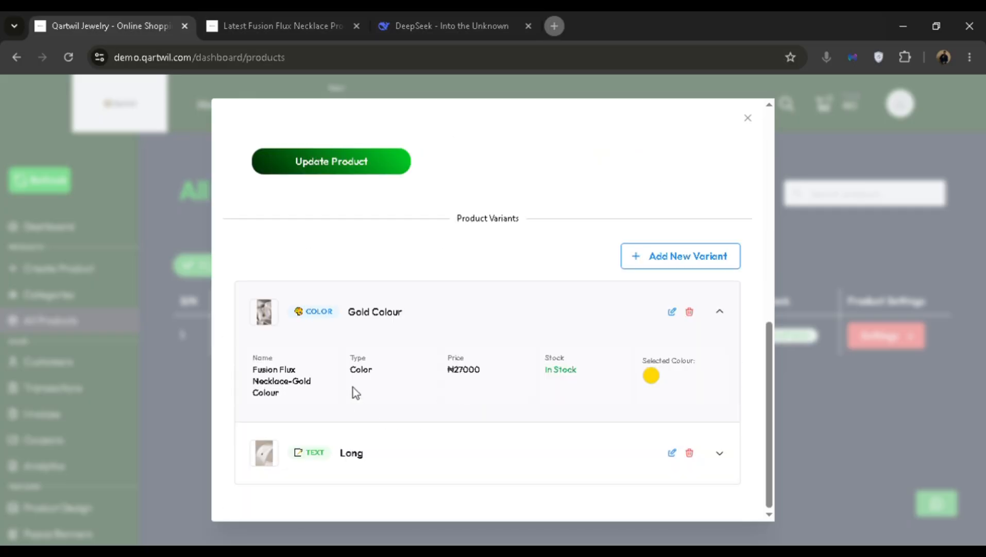
click(689, 312)
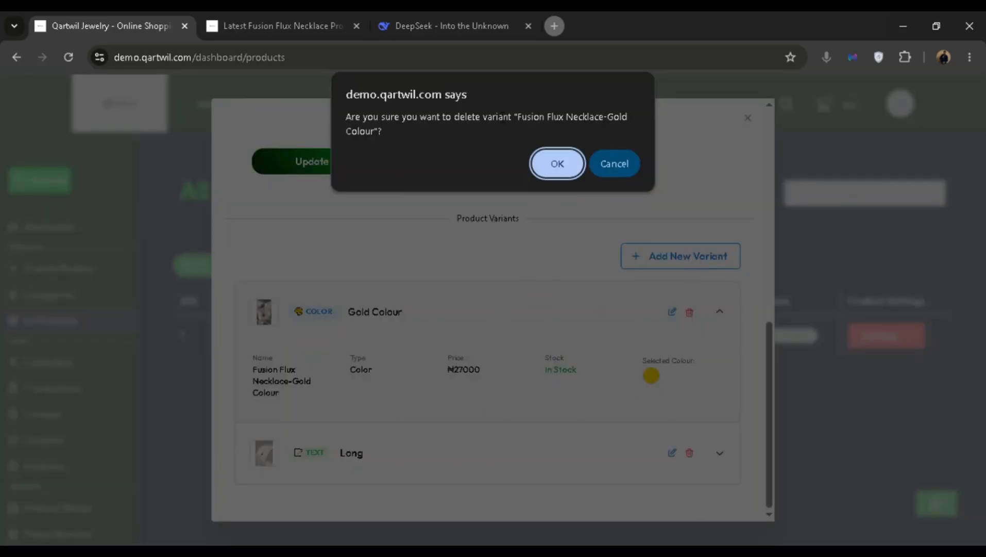
click(557, 163)
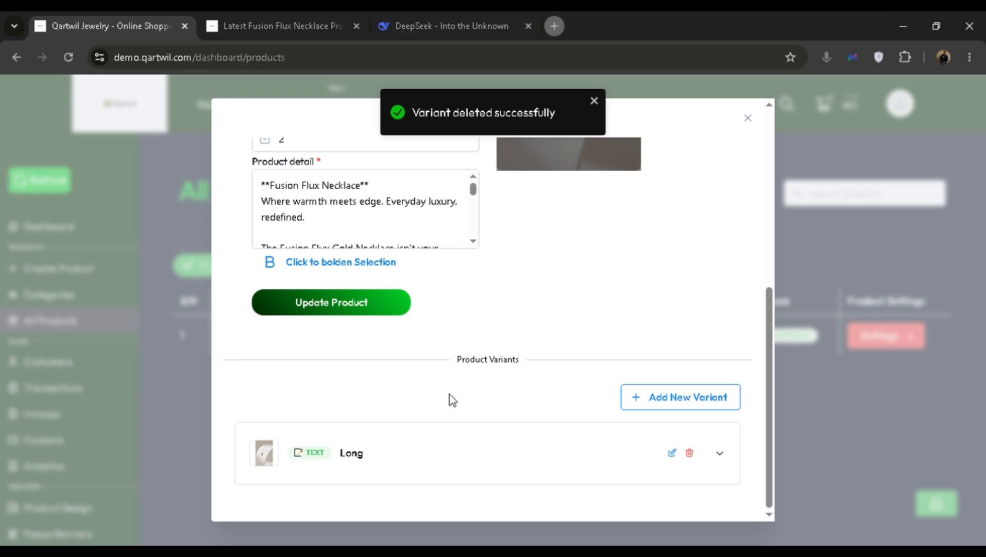
scroll(523, 369, up, 6)
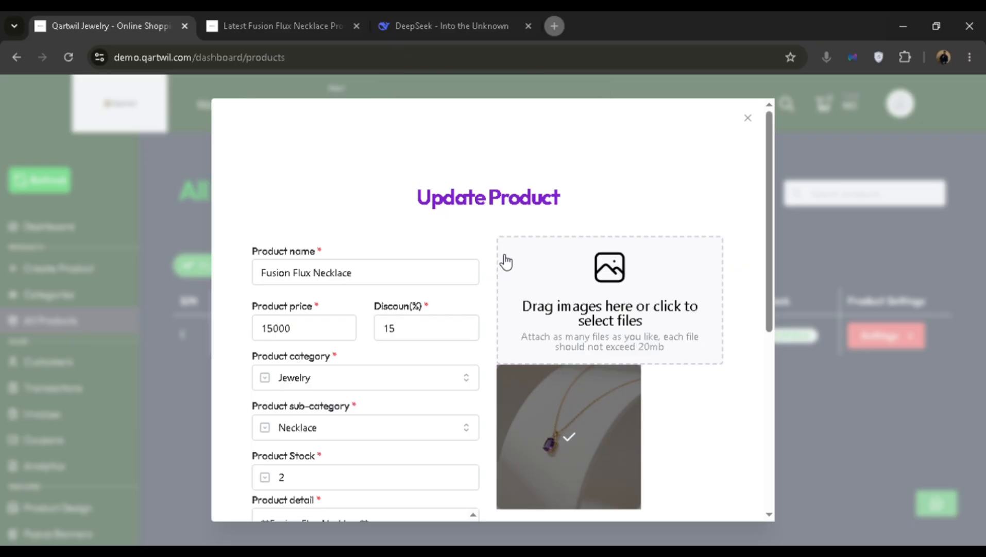
click(808, 224)
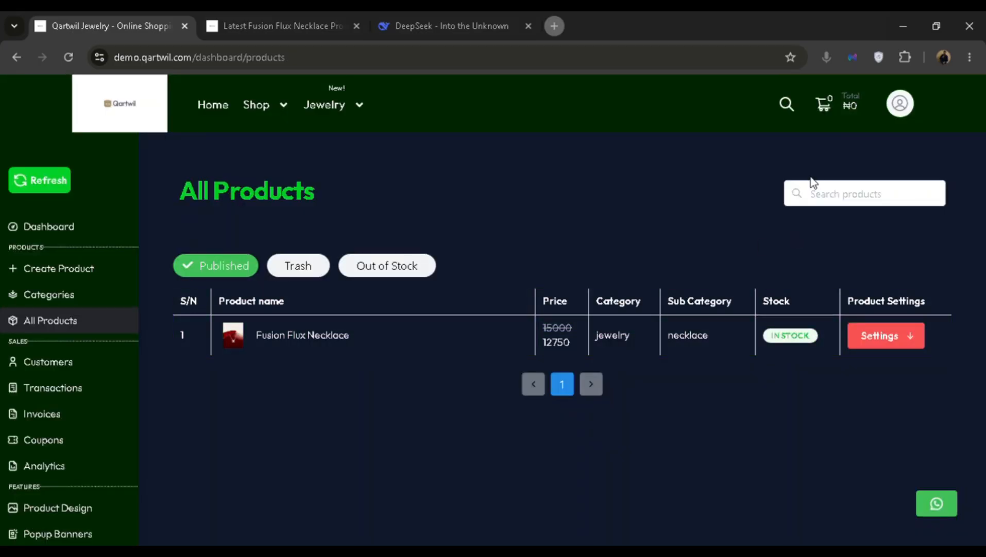